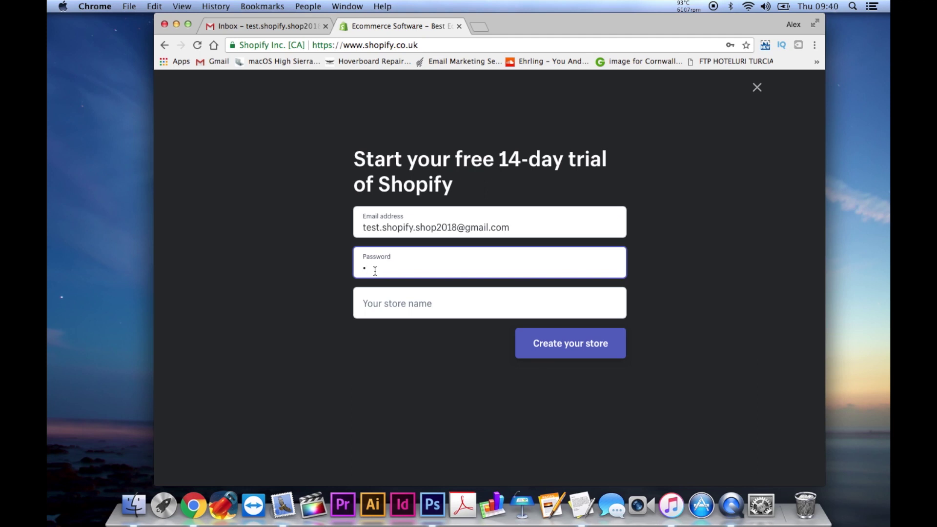
# Enter the account password in the 14-day trial sign-up form
pyautogui.write('••••••••••')
# Replace the taken store name 'Bike 4 Life' with 'cycle 4 ever' and submit the sign-up
pyautogui.click(400, 309)
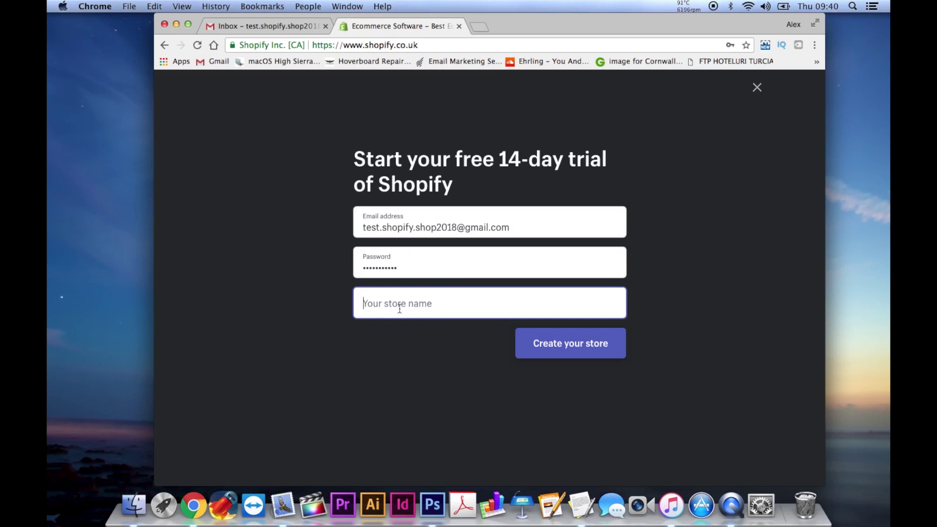
pyautogui.write('Bike 4 ')
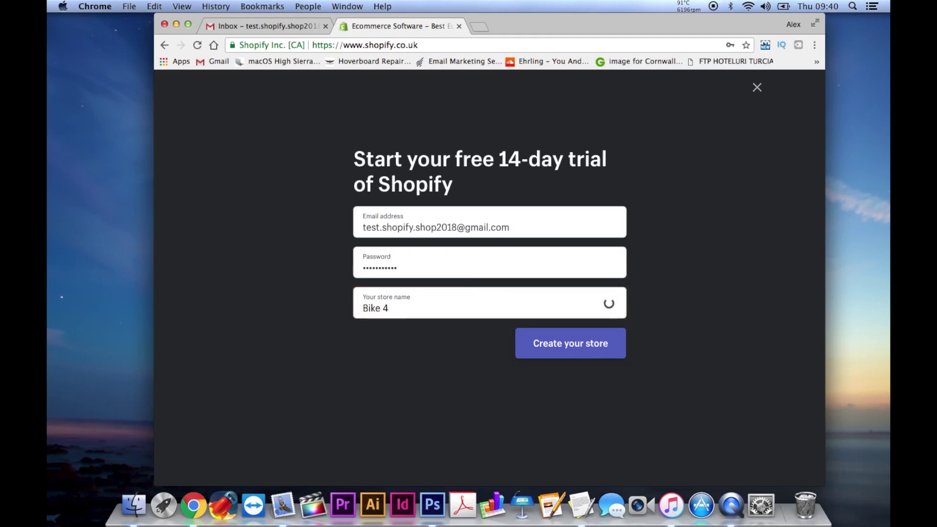
pyautogui.write('Life')
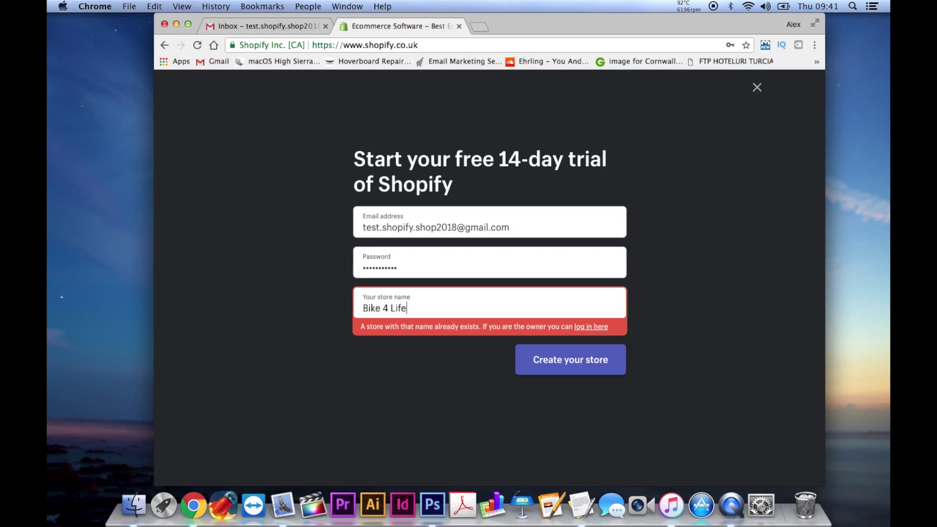
pyautogui.press('BackSpace')
pyautogui.press('BackSpace')
pyautogui.press('BackSpace')
pyautogui.press('BackSpace')
pyautogui.press('BackSpace')
pyautogui.press('BackSpace')
pyautogui.press('BackSpace')
pyautogui.press('BackSpace')
pyautogui.press('BackSpace')
pyautogui.press('BackSpace')
pyautogui.press('BackSpace')
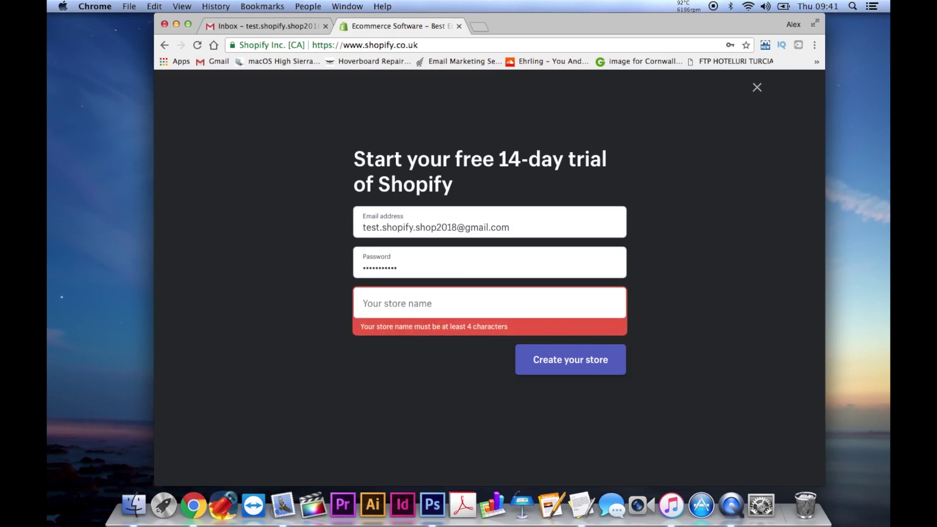
pyautogui.write('cycle ')
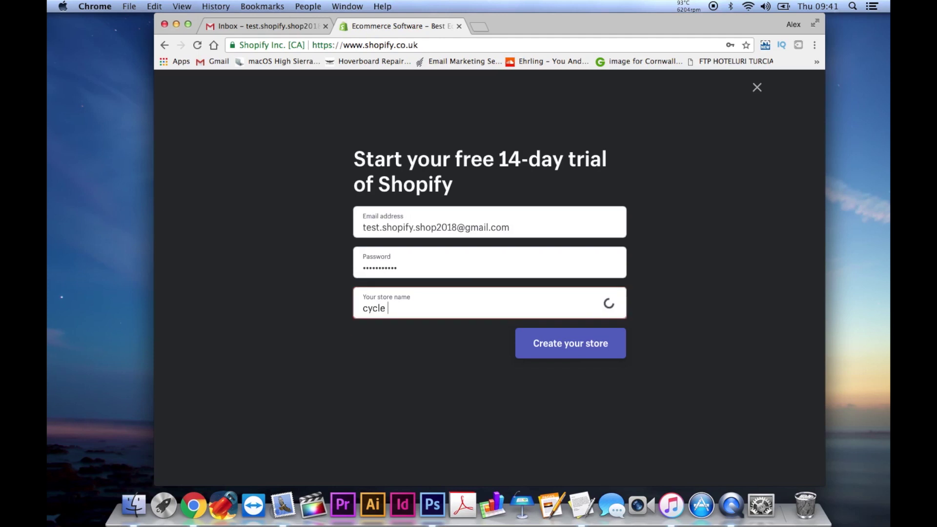
pyautogui.write('4 evere')
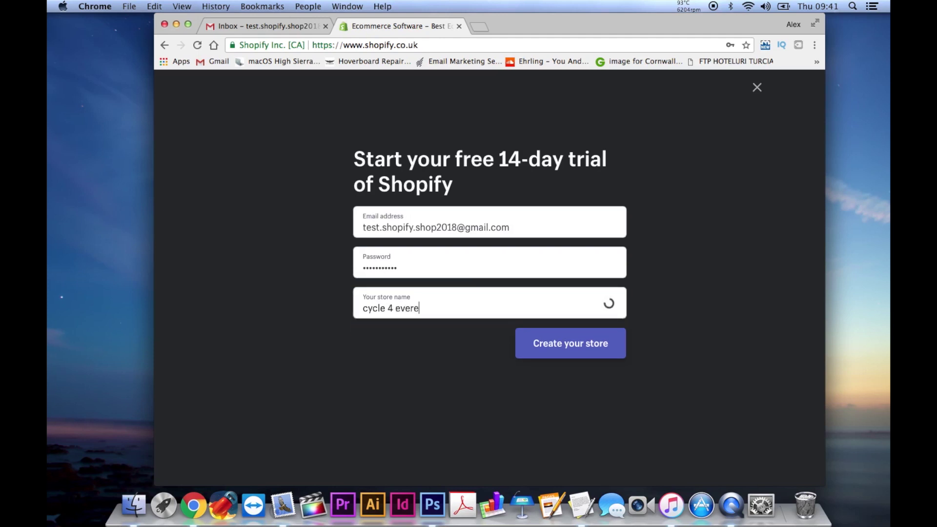
pyautogui.press('BackSpace')
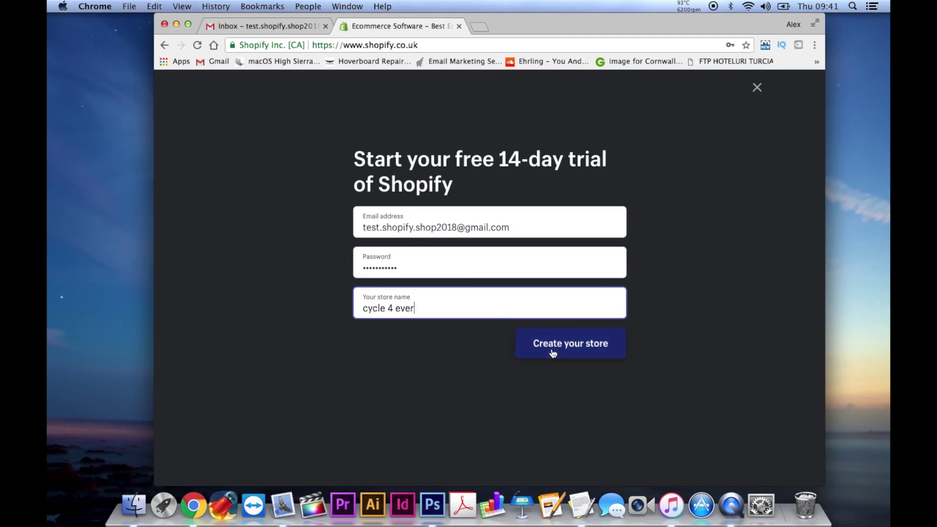
pyautogui.click(569, 349)
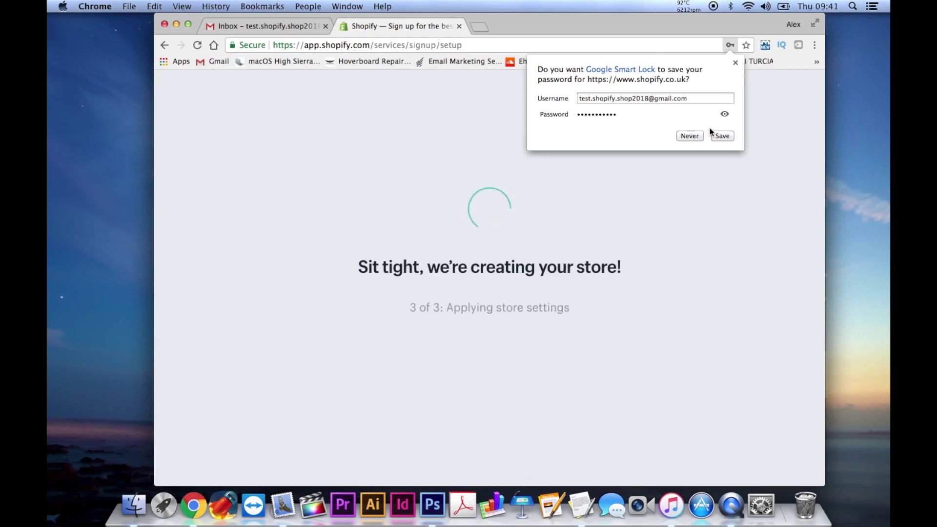
# Decline Chrome's offer to save the password while the store is created
pyautogui.click(719, 139)
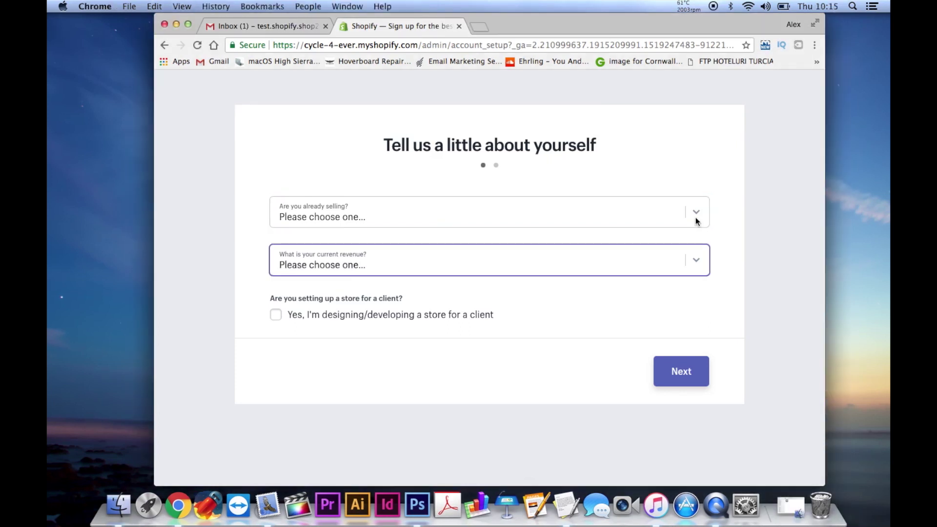
# Answer not selling yet, still brainstorming ideas, and $0 revenue, then continue to the address form
pyautogui.click(695, 218)
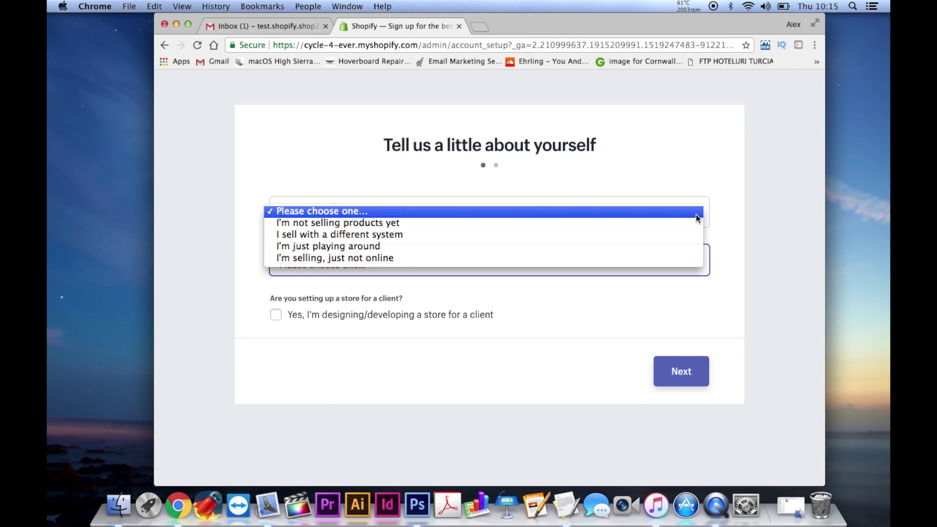
pyautogui.click(647, 223)
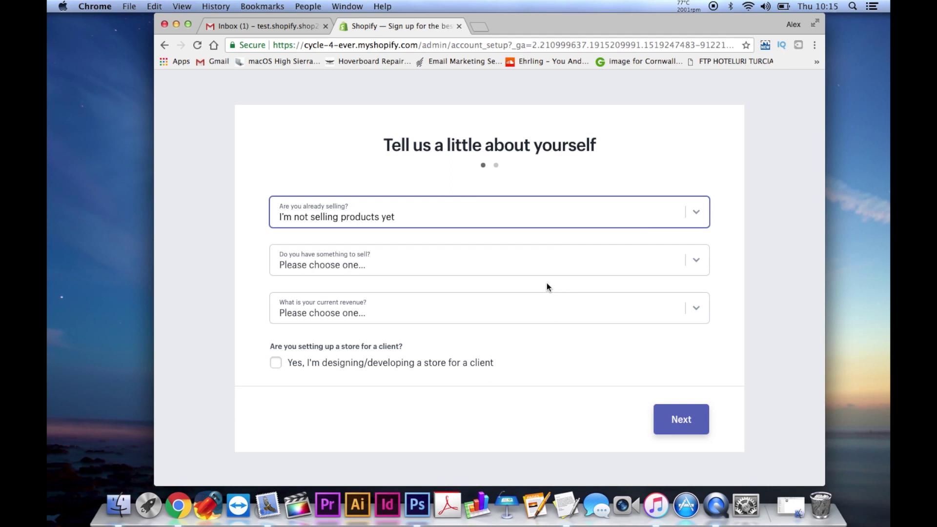
pyautogui.click(379, 266)
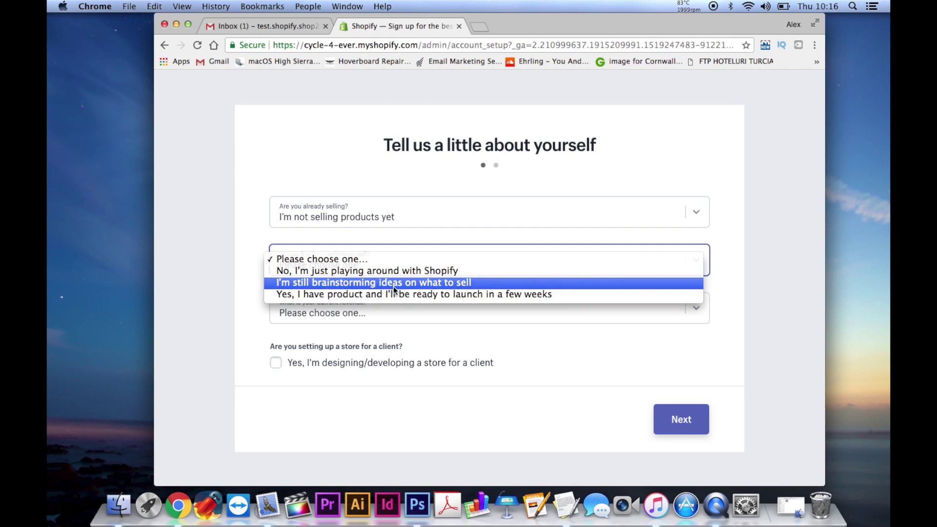
pyautogui.click(394, 283)
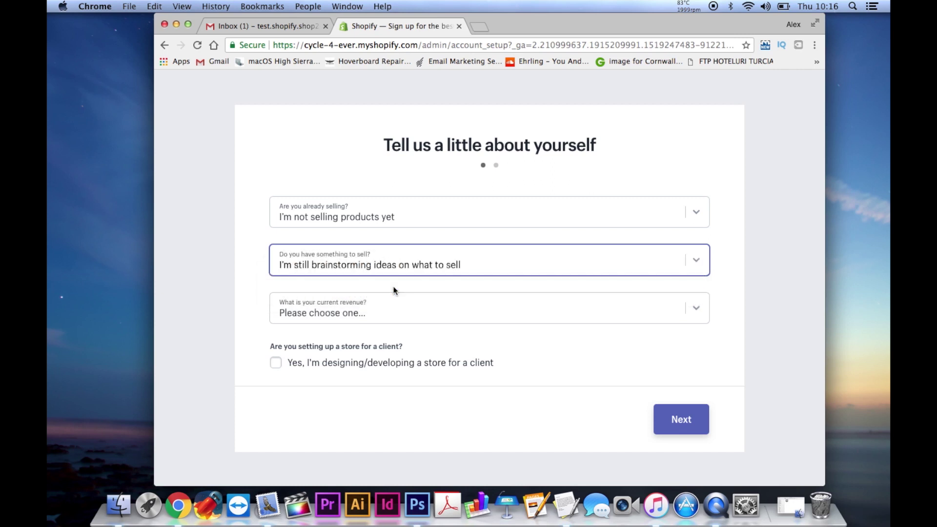
pyautogui.click(379, 308)
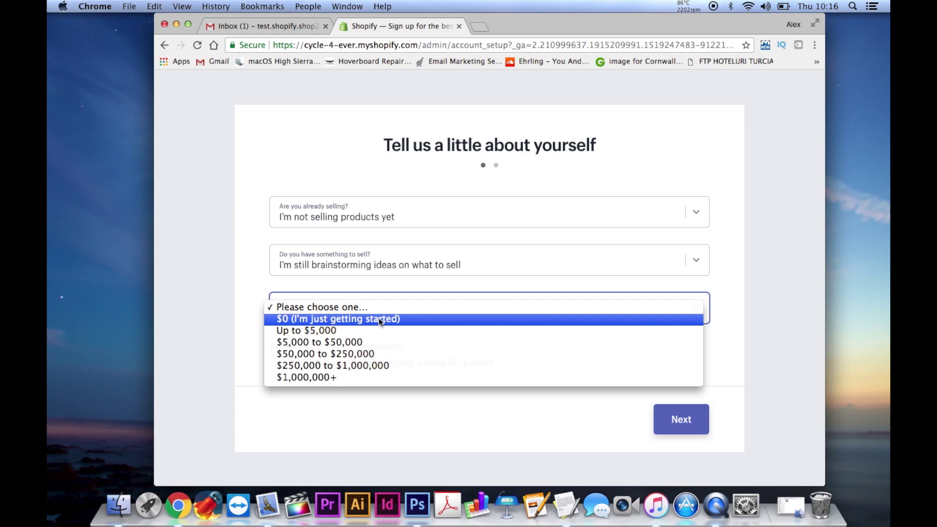
pyautogui.click(379, 318)
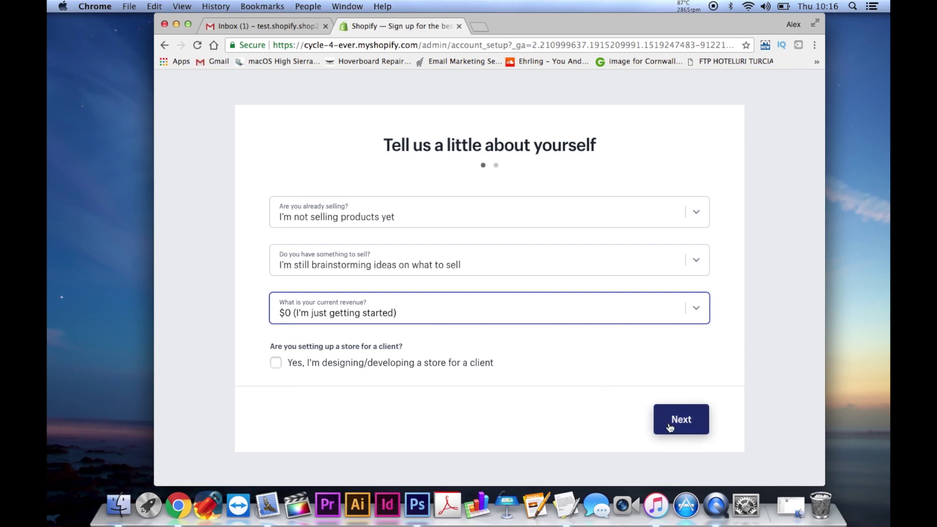
pyautogui.click(668, 426)
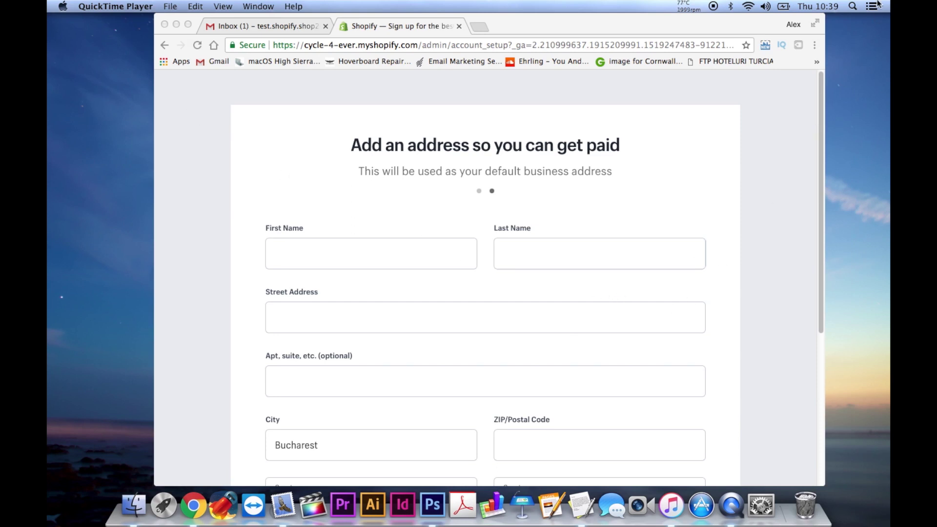
pyautogui.click(815, 23)
pyautogui.click(314, 244)
pyautogui.write('test')
pyautogui.press('Tab')
pyautogui.write('test2')
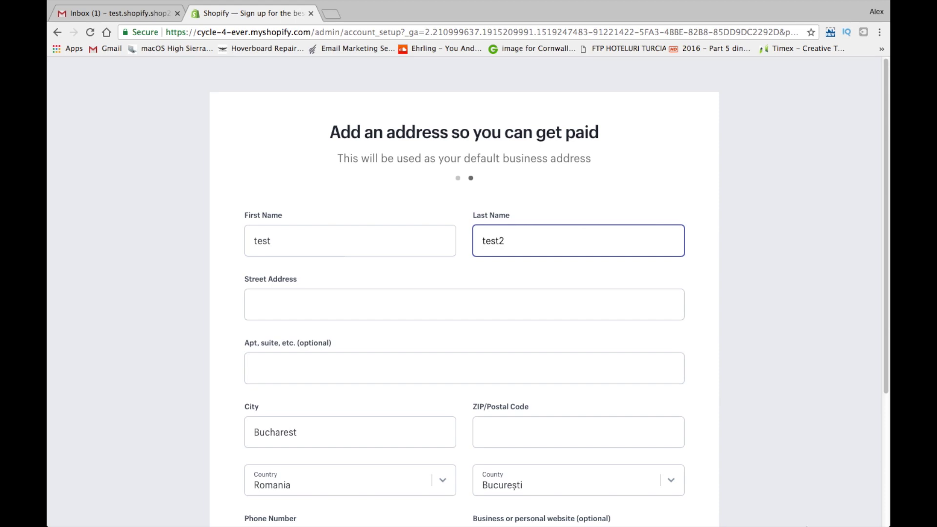
pyautogui.click(402, 296)
pyautogui.write('test adresa')
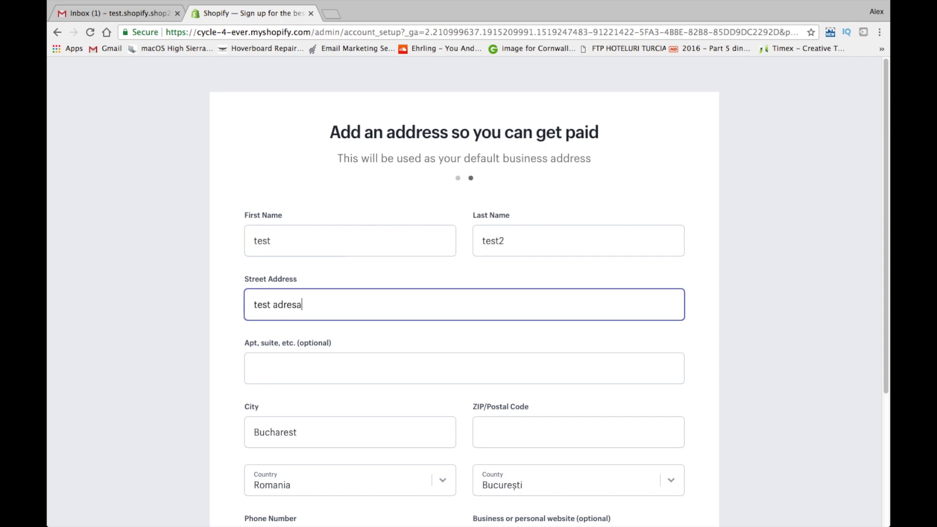
pyautogui.scroll(-3, 356, 330)
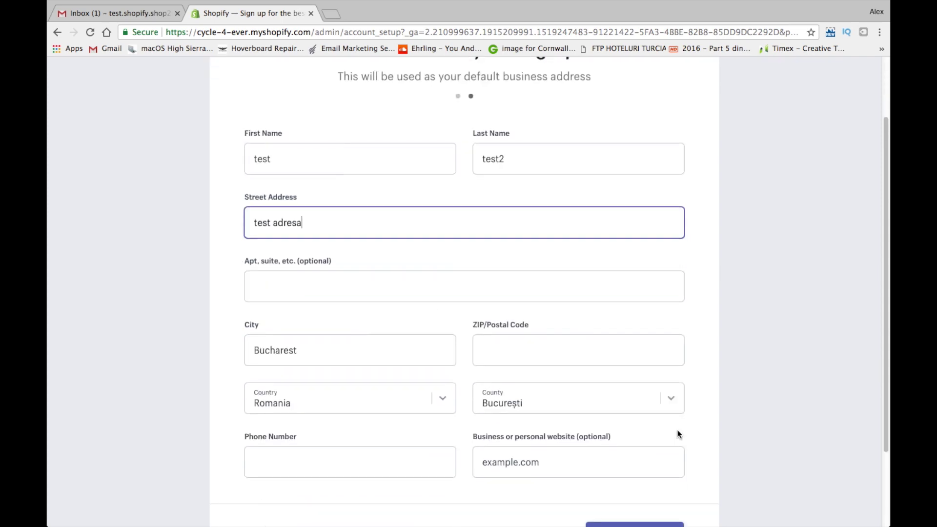
pyautogui.click(620, 360)
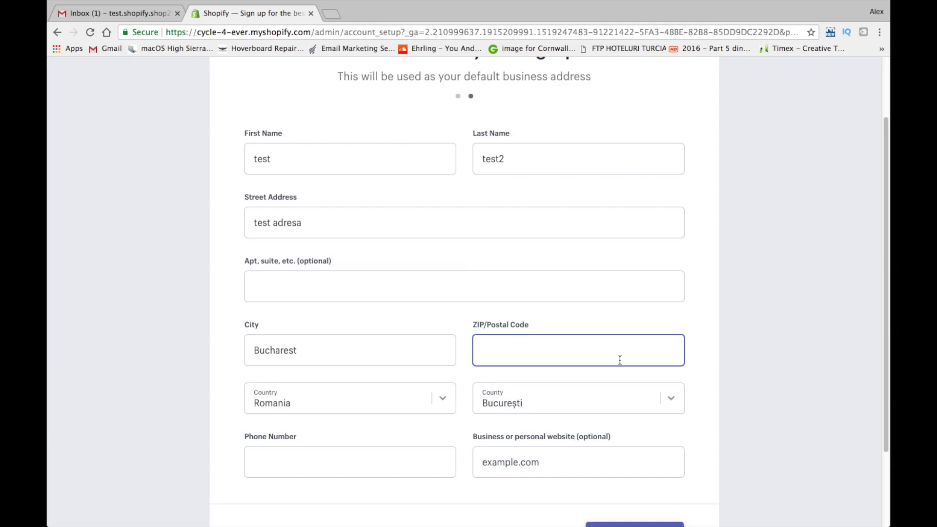
pyautogui.write('102244')
pyautogui.click(397, 454)
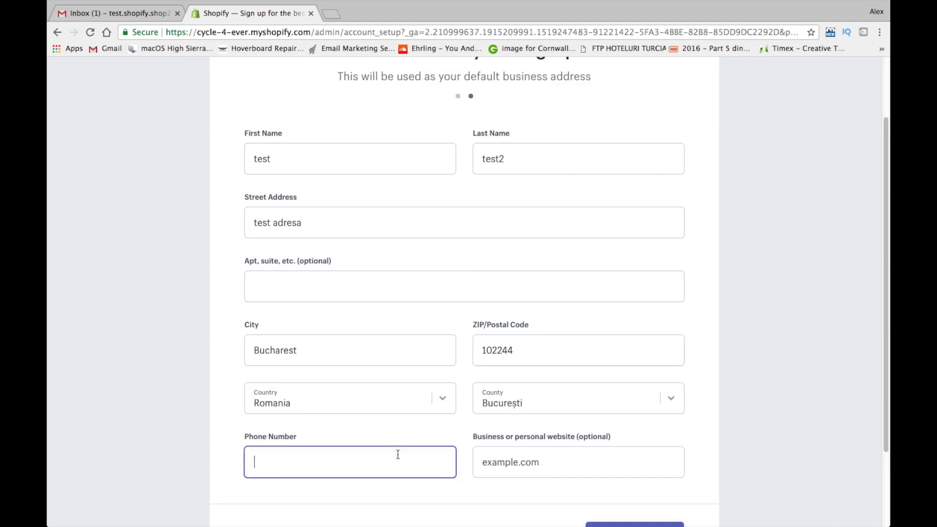
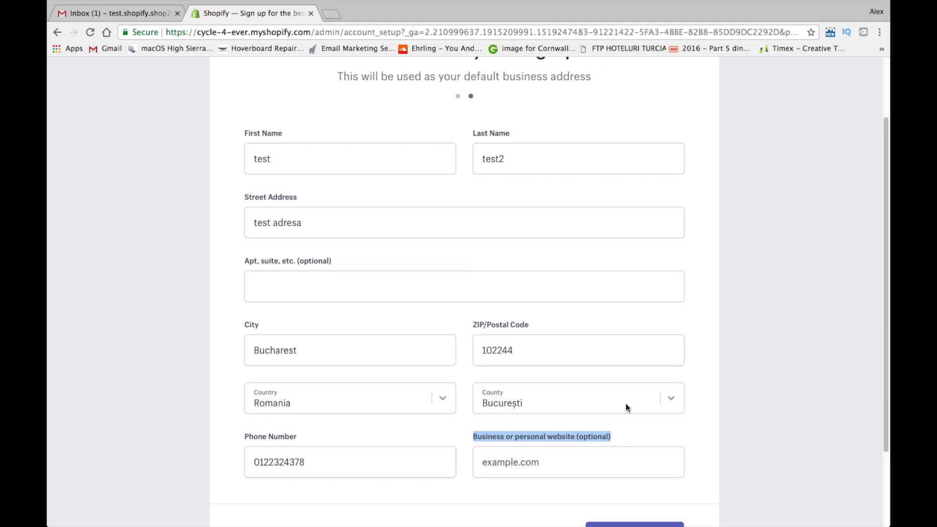
pyautogui.scroll(2, 626, 407)
pyautogui.scroll(-5, 627, 407)
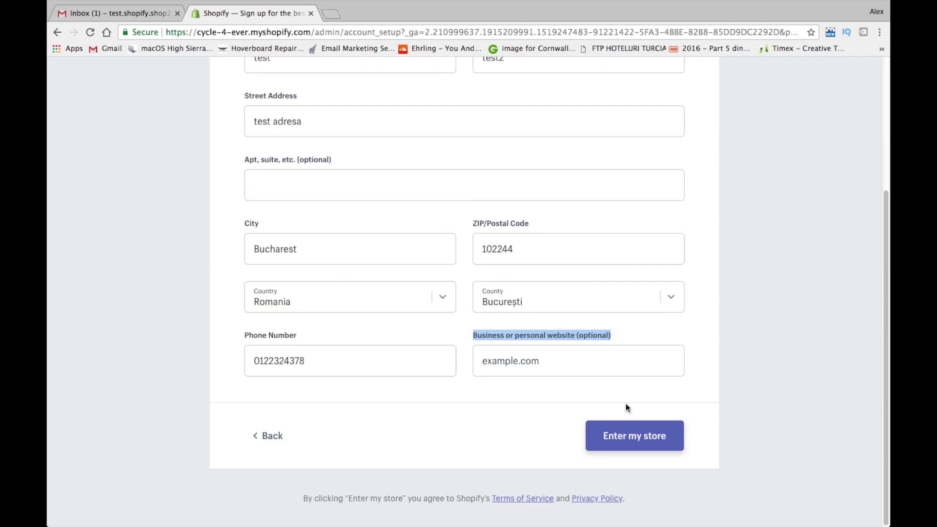
pyautogui.click(633, 445)
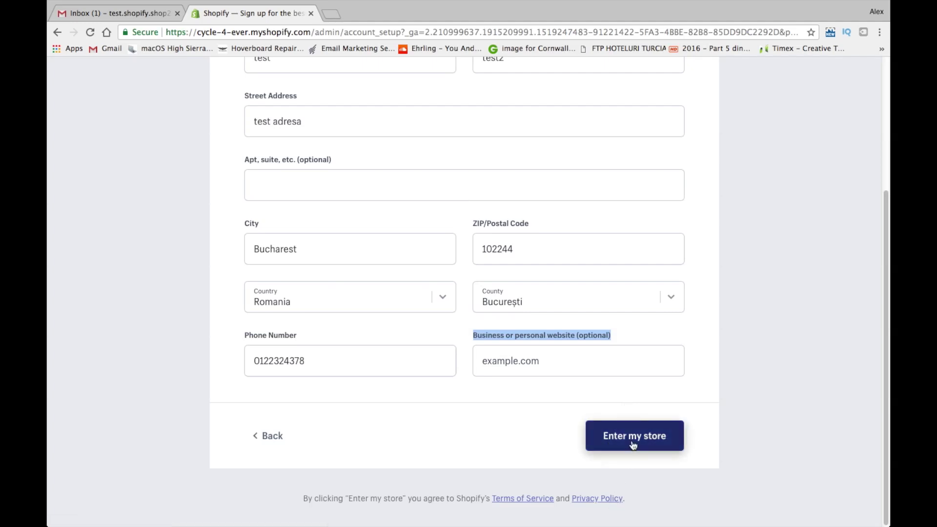
pyautogui.click(633, 445)
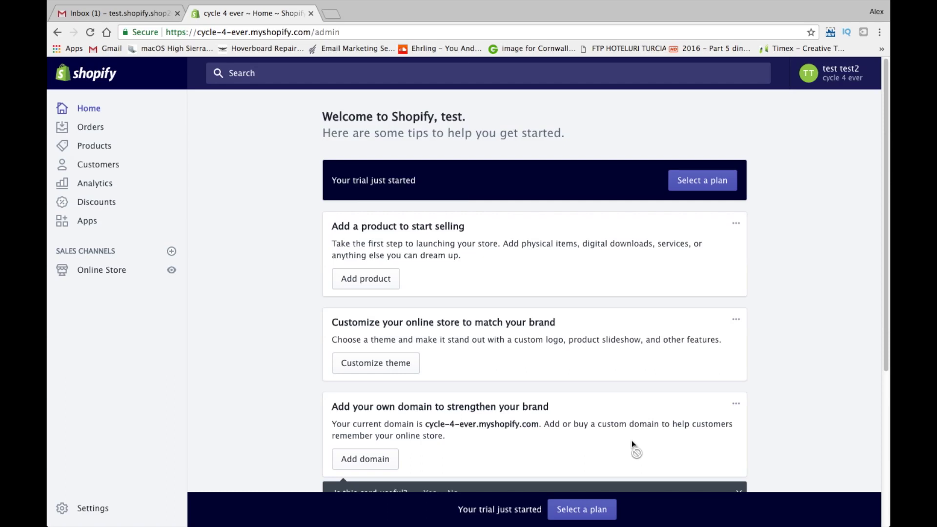
# Open the 'Welcome to Shopify' email in Gmail and follow its 'Complete your registration' link
pyautogui.click(150, 15)
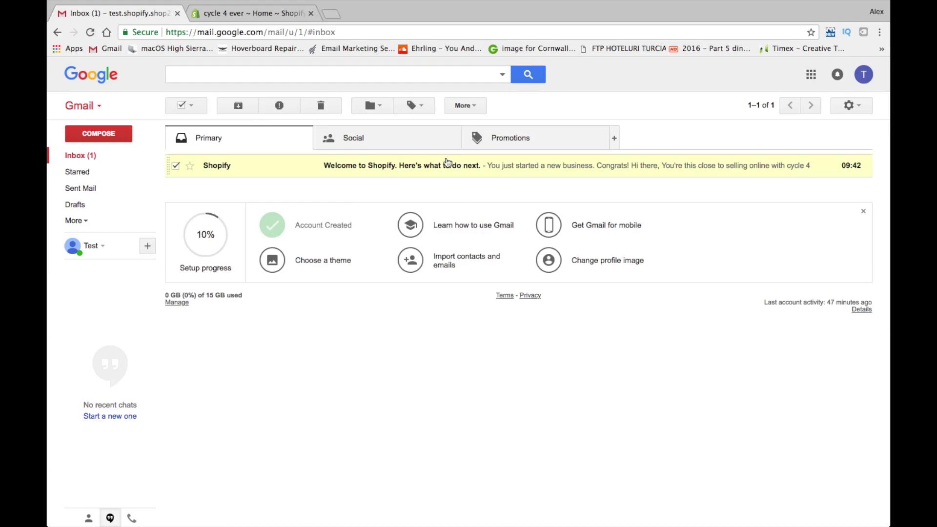
pyautogui.click(448, 165)
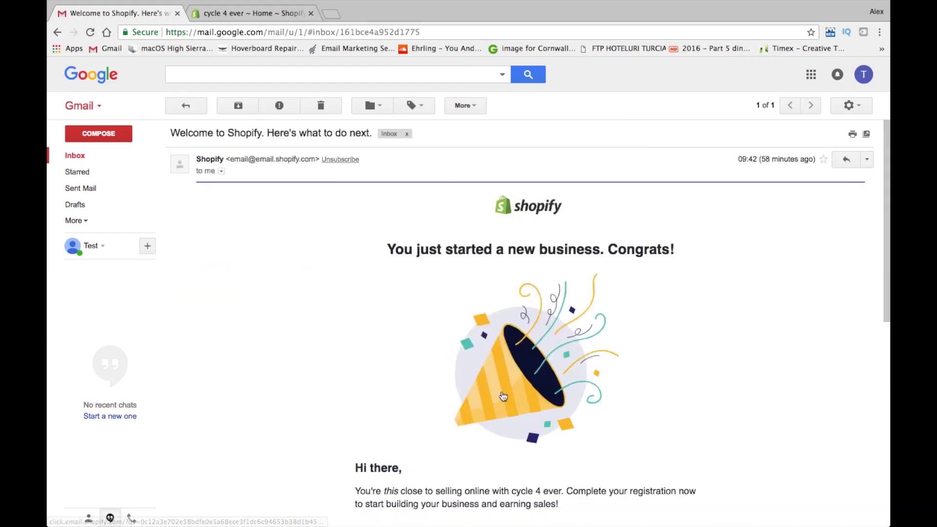
pyautogui.scroll(-1, 503, 396)
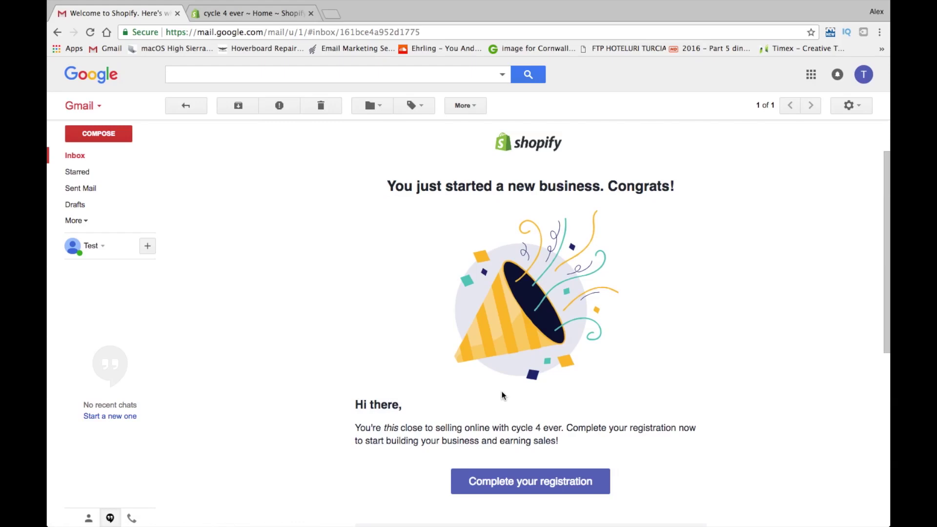
pyautogui.scroll(-2, 502, 393)
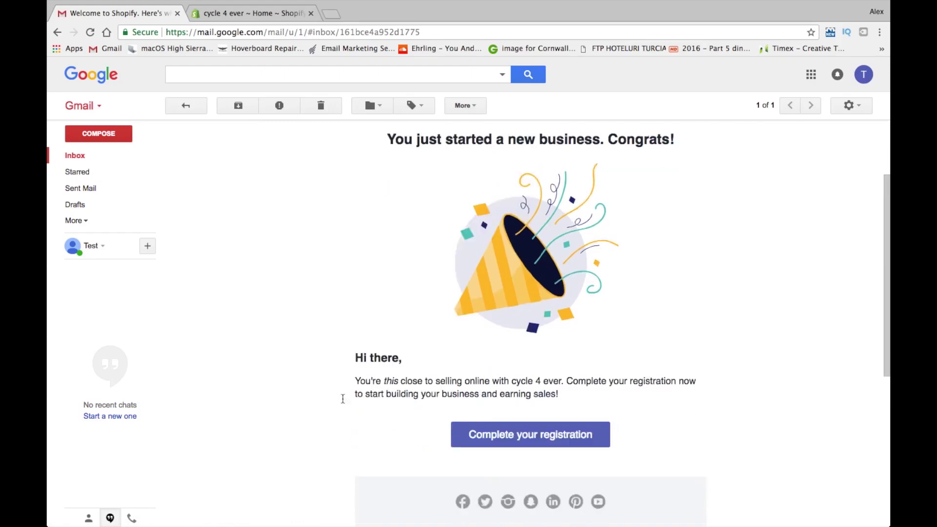
pyautogui.scroll(-10, 545, 357)
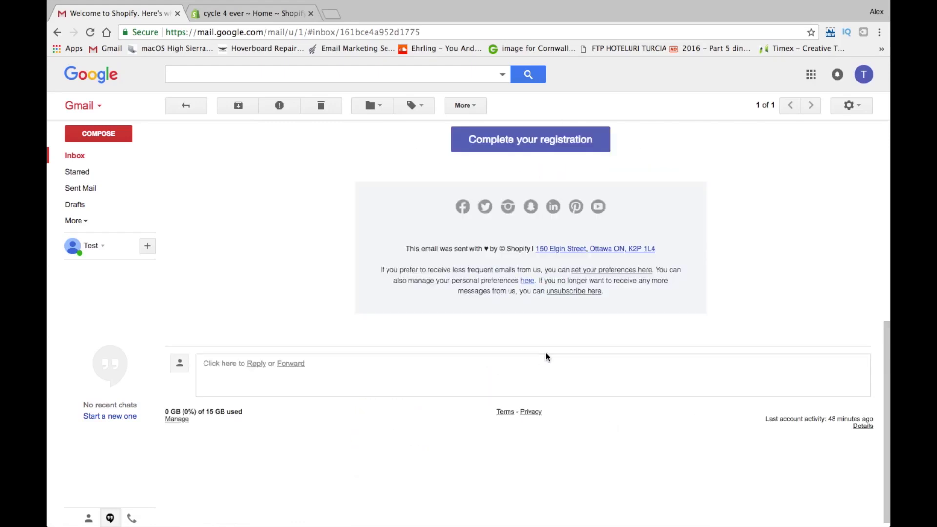
pyautogui.scroll(5, 545, 357)
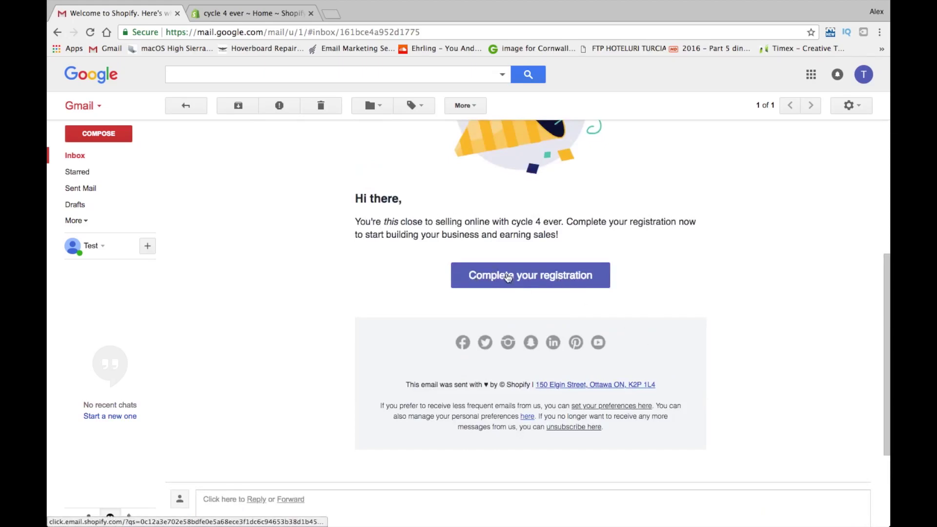
pyautogui.click(507, 276)
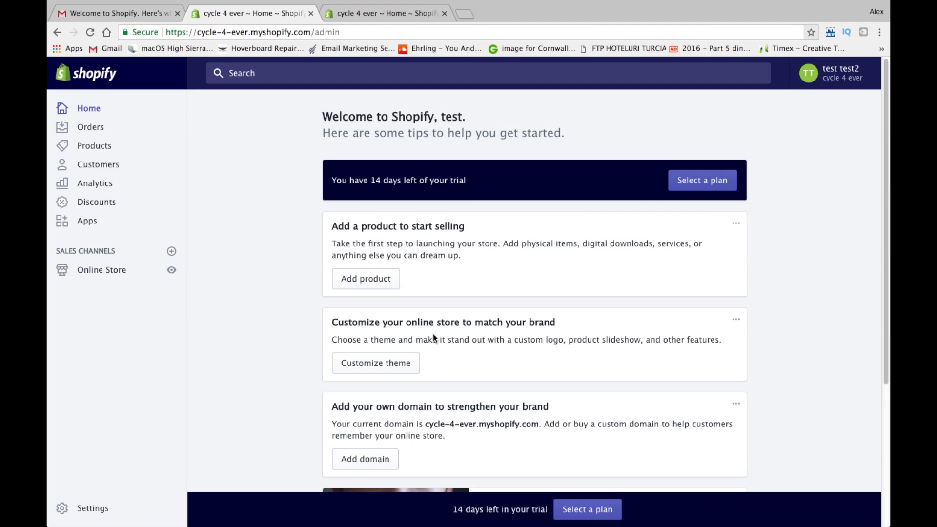
pyautogui.scroll(-3, 433, 336)
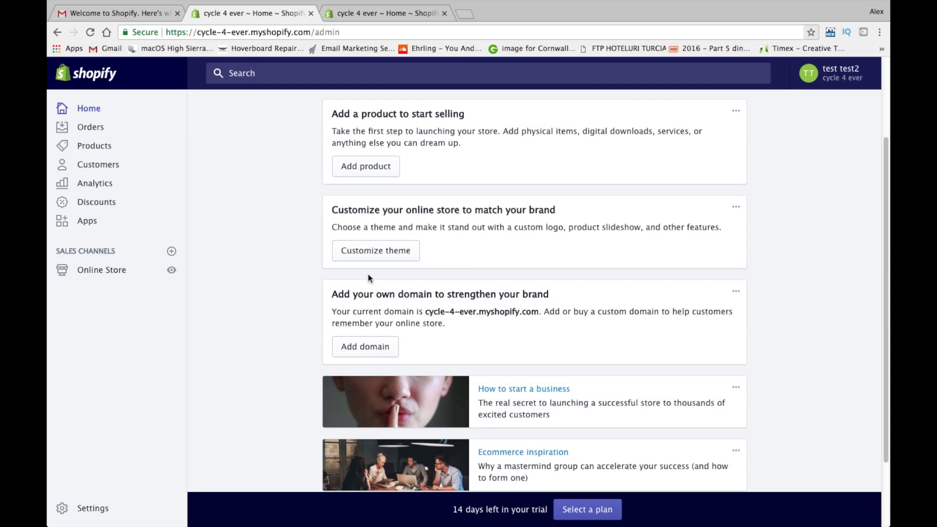
pyautogui.moveTo(329, 295); pyautogui.dragTo(429, 322)
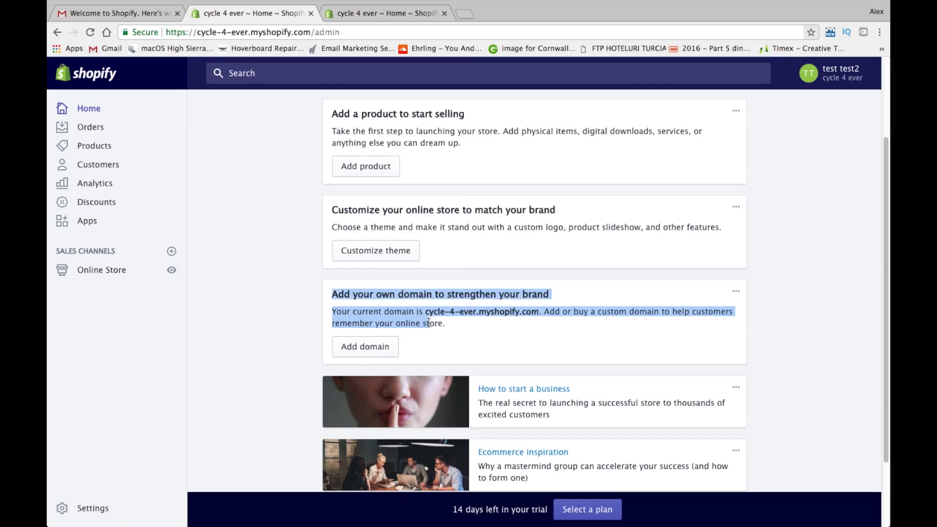
pyautogui.click(232, 117)
pyautogui.scroll(3, 233, 117)
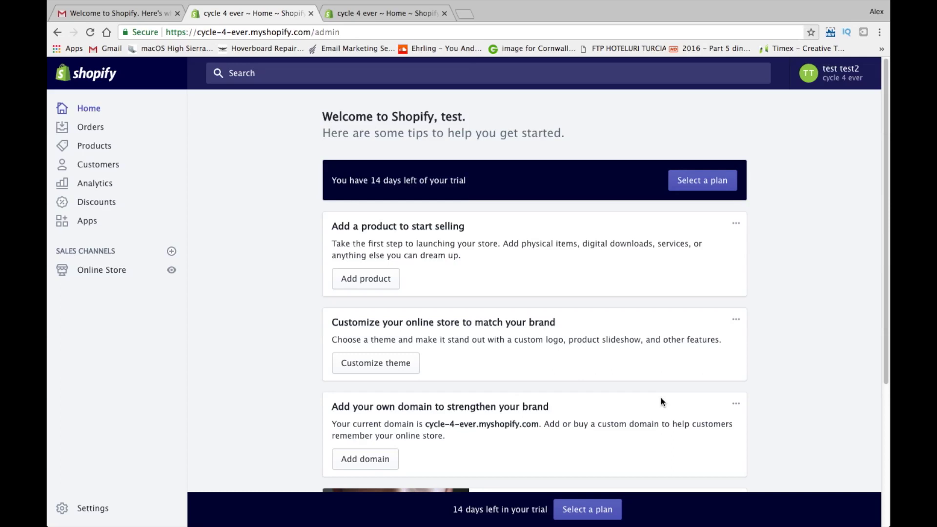
# Visit the Orders, Products, Customers, Analytics and Discounts pages in turn, ending on Apps
pyautogui.click(100, 128)
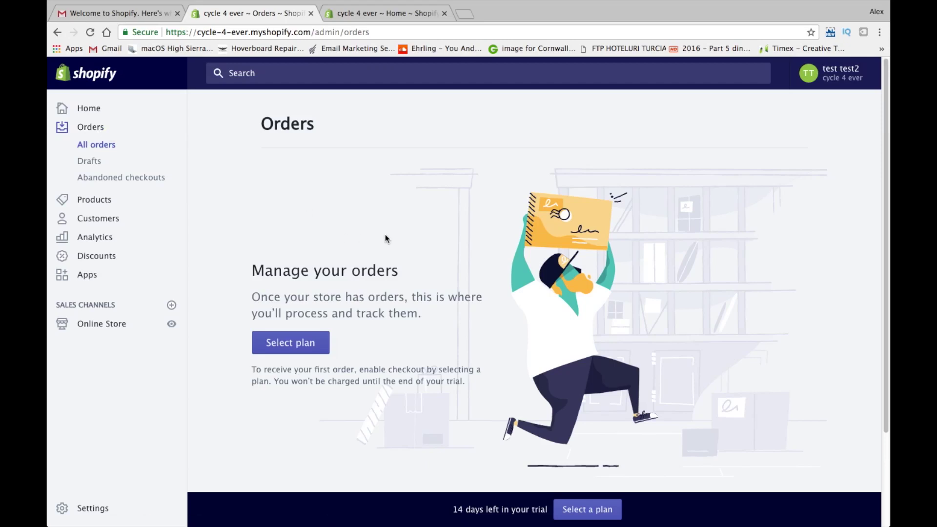
pyautogui.click(96, 205)
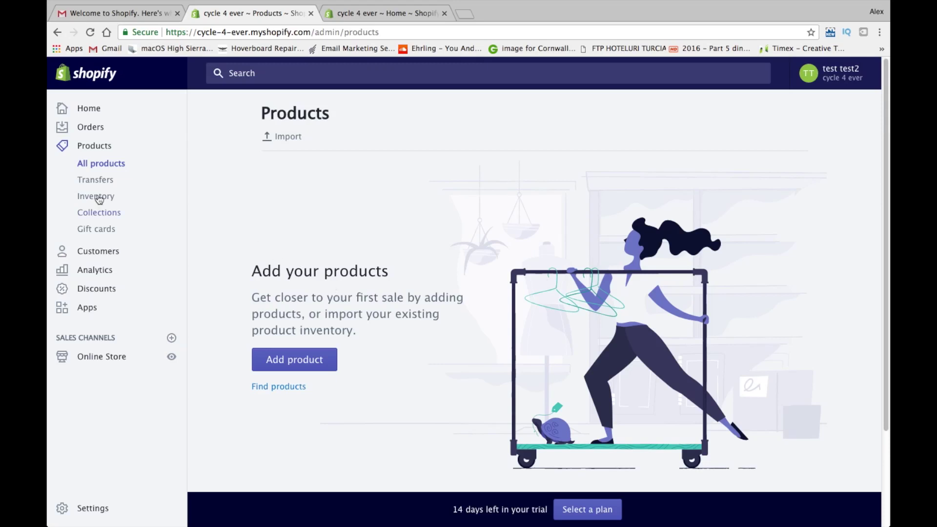
pyautogui.click(99, 258)
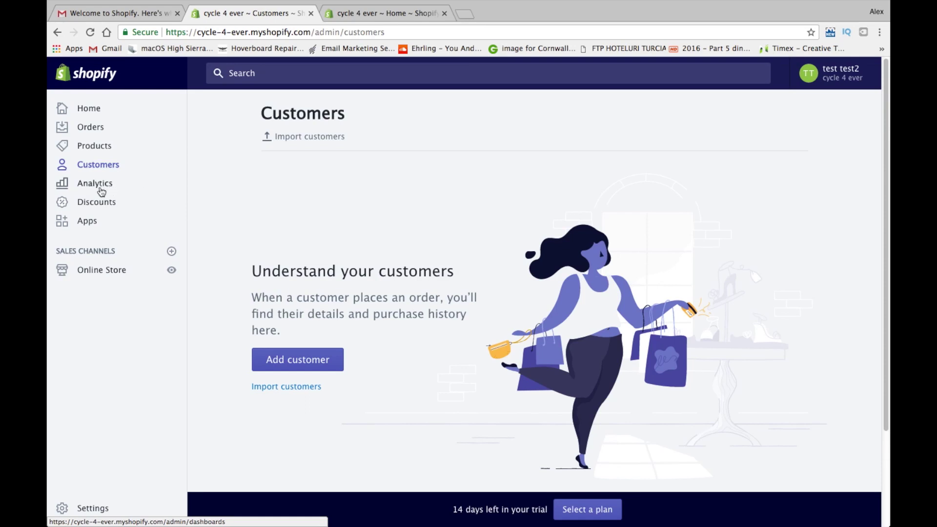
pyautogui.click(101, 191)
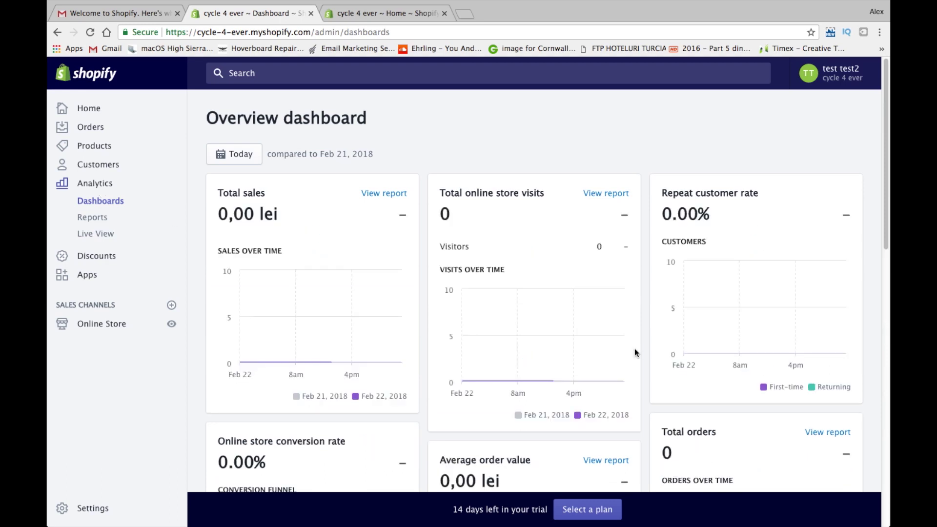
pyautogui.scroll(-1, 635, 348)
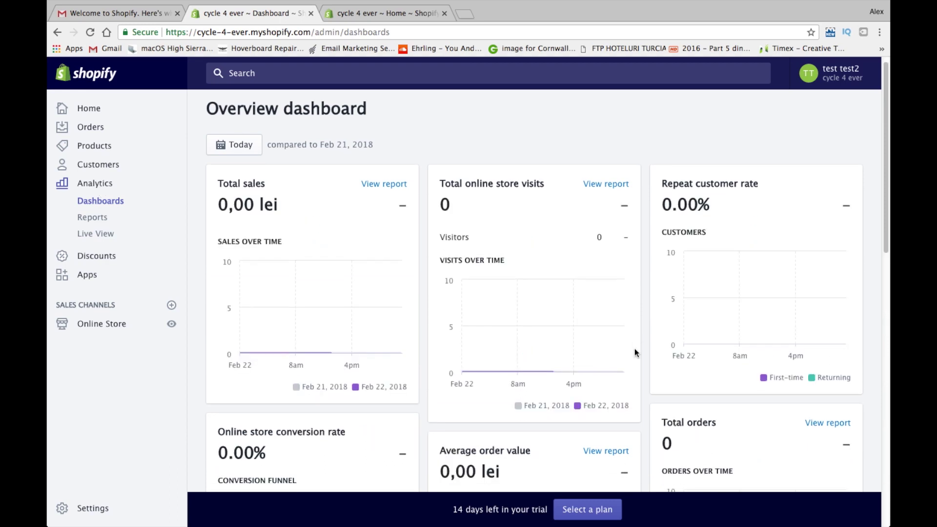
pyautogui.click(97, 256)
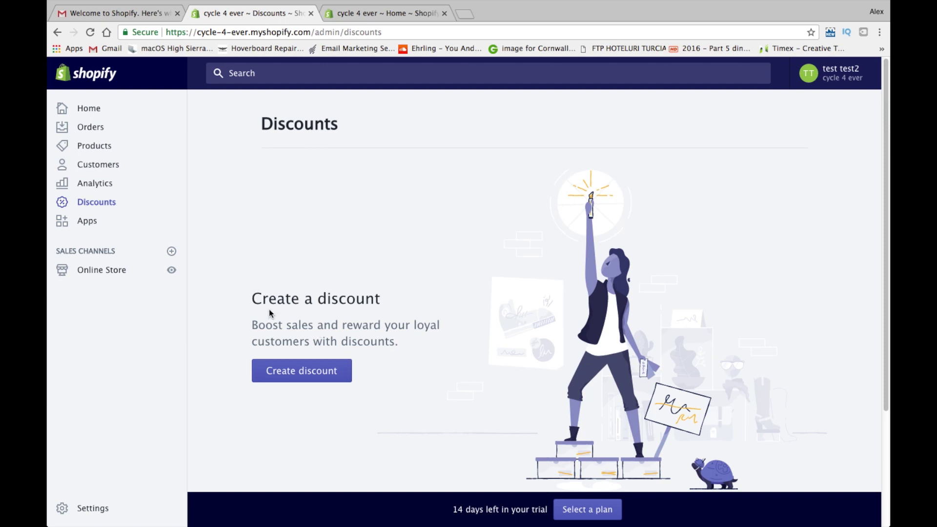
pyautogui.click(91, 229)
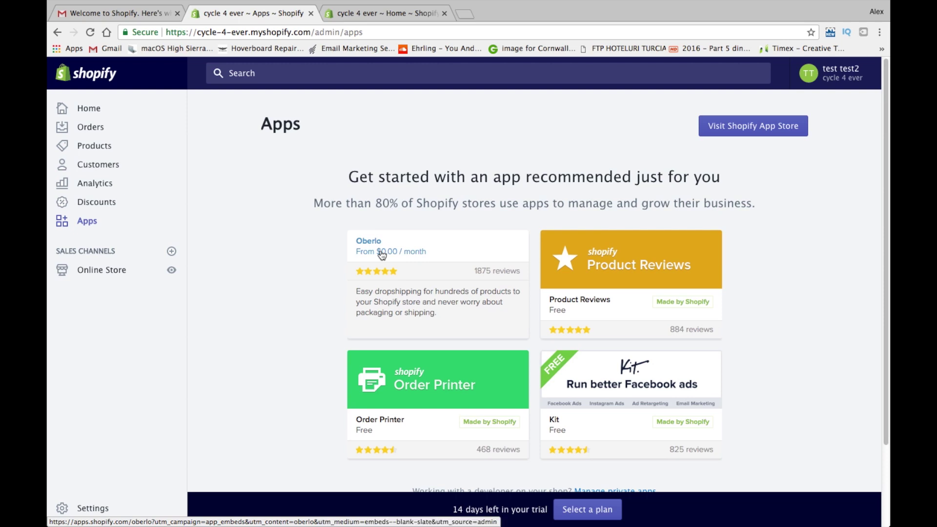
pyautogui.click(102, 269)
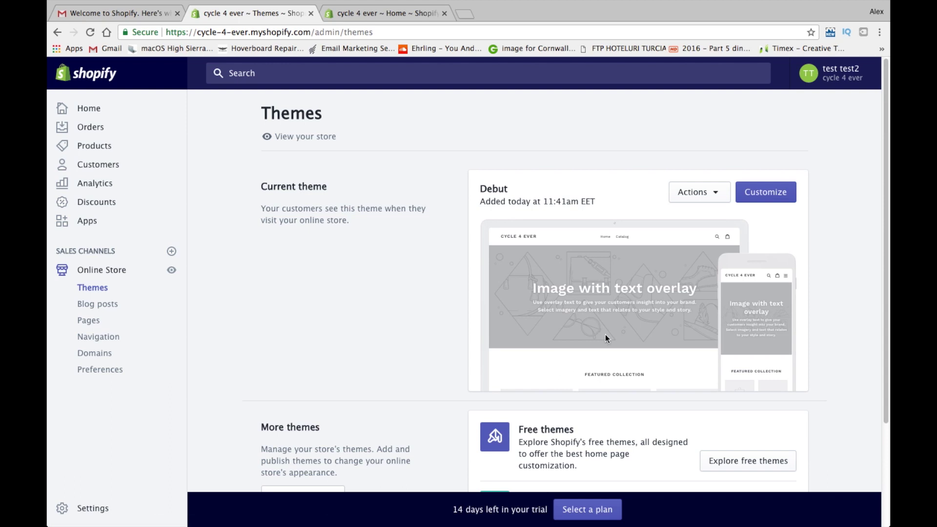
pyautogui.scroll(-3, 605, 334)
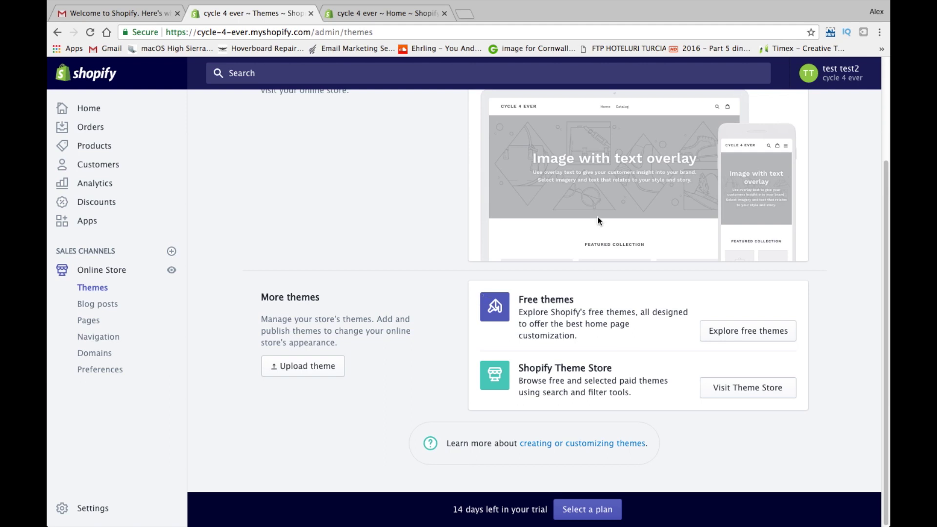
pyautogui.scroll(3, 549, 264)
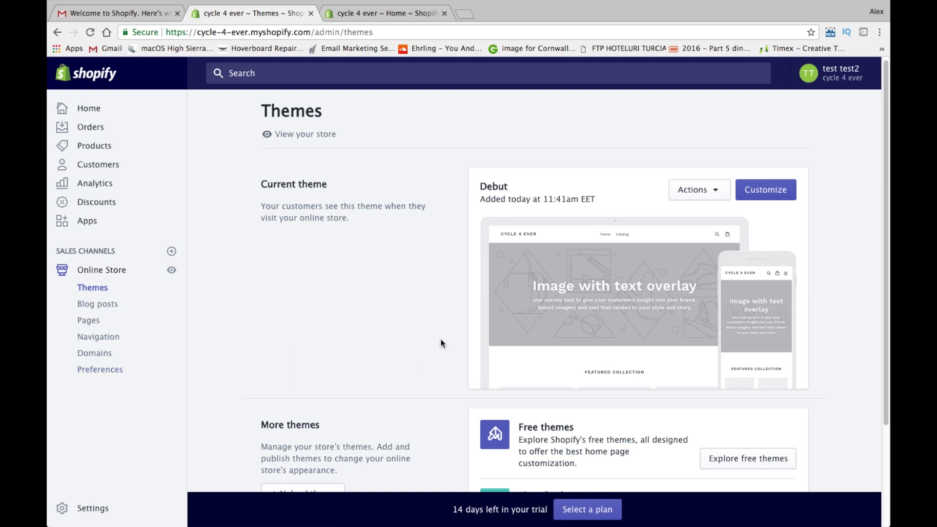
pyautogui.scroll(-2, 544, 298)
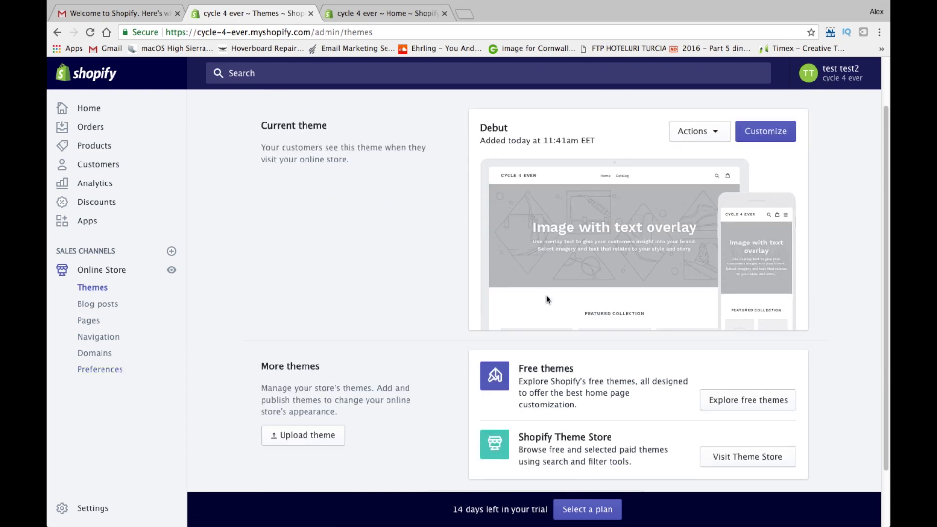
pyautogui.scroll(-1, 546, 315)
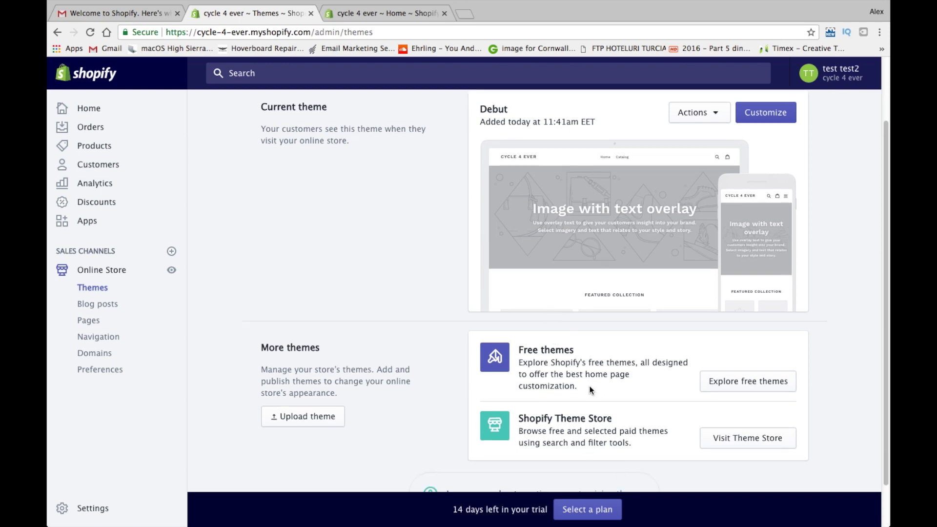
pyautogui.moveTo(575, 386); pyautogui.dragTo(498, 352)
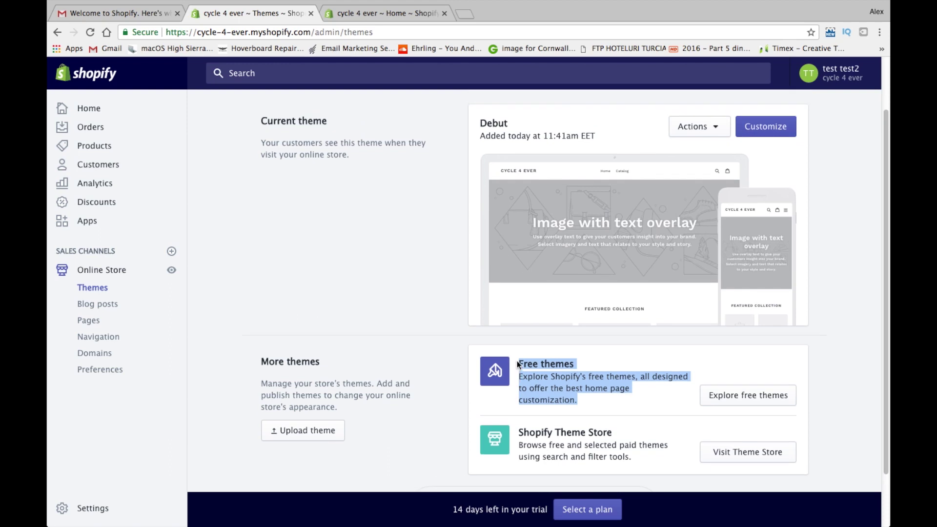
pyautogui.scroll(-2, 517, 361)
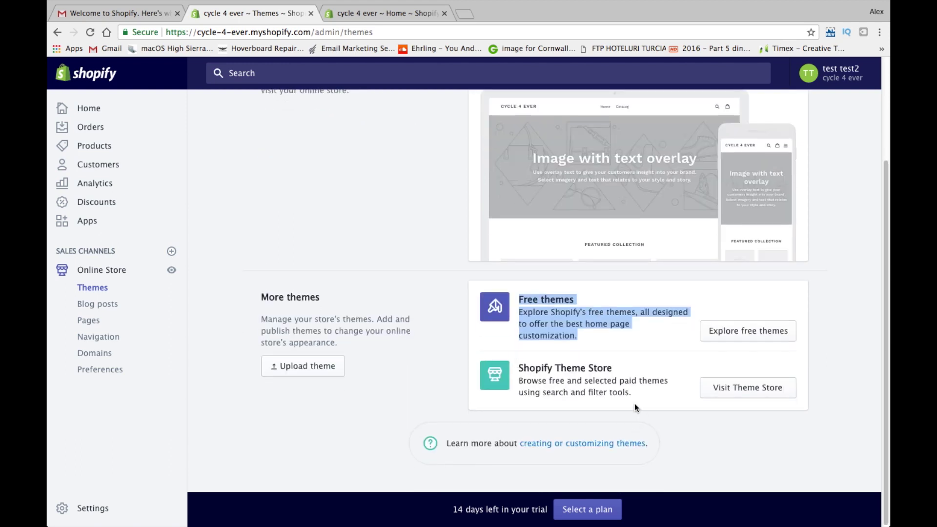
pyautogui.moveTo(634, 394); pyautogui.dragTo(521, 366)
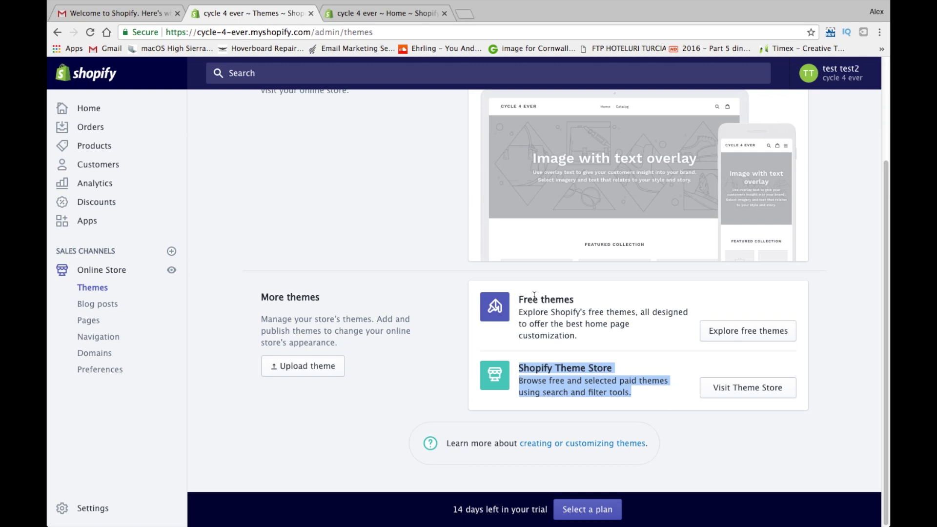
pyautogui.moveTo(669, 339); pyautogui.dragTo(517, 299)
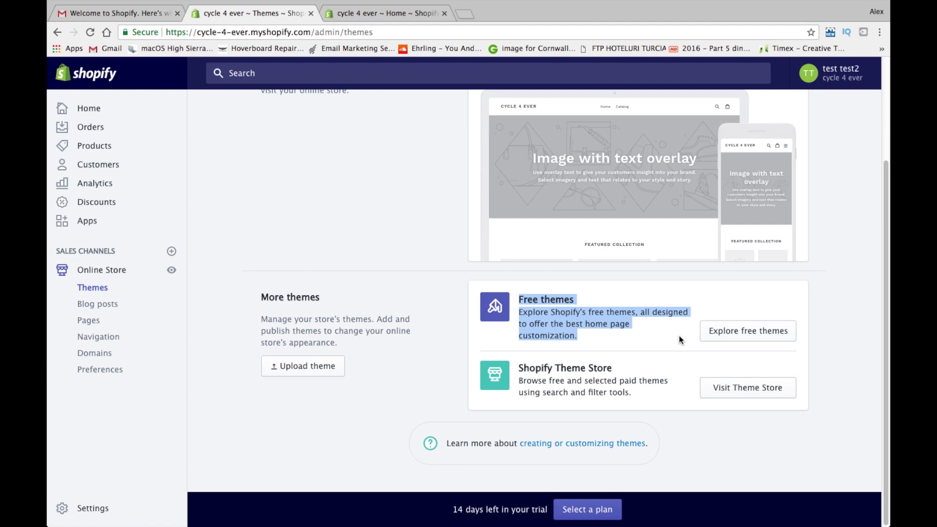
pyautogui.click(737, 337)
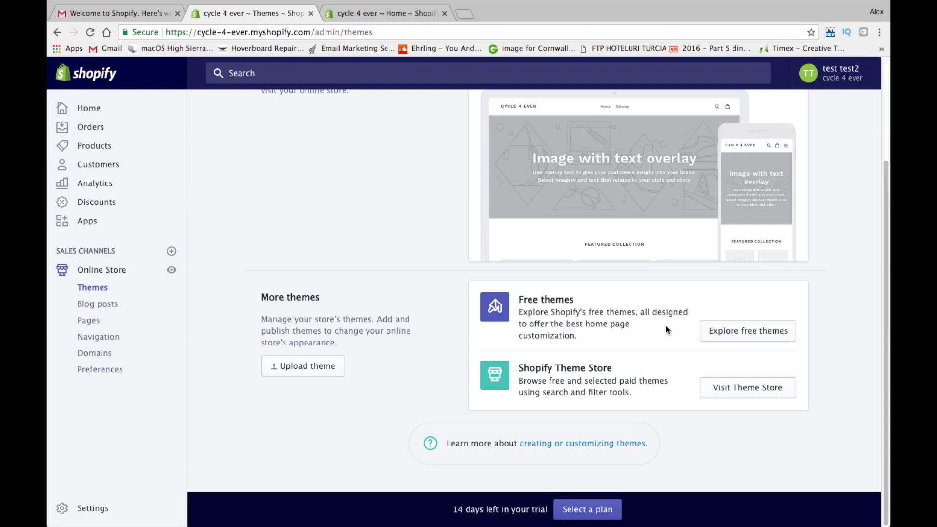
# Add the free Venture theme to the store from the free themes list
pyautogui.click(720, 336)
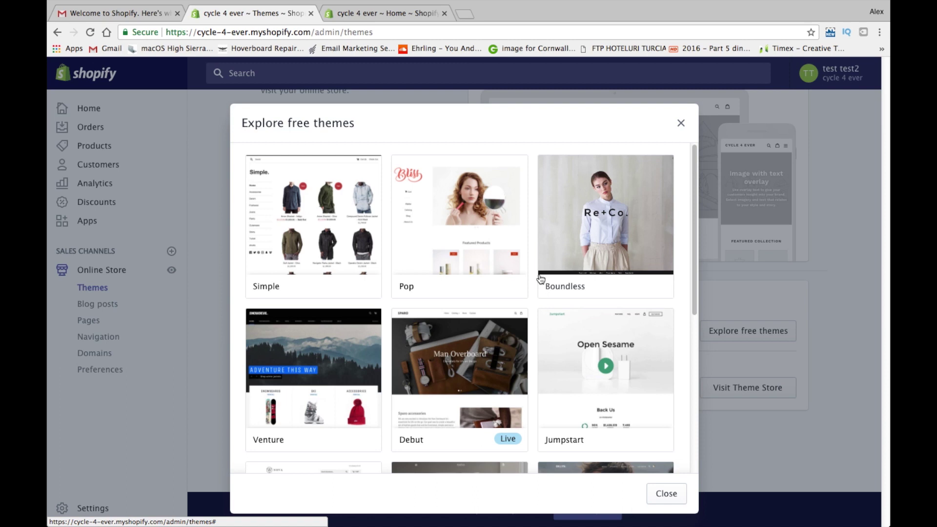
pyautogui.scroll(-2, 539, 277)
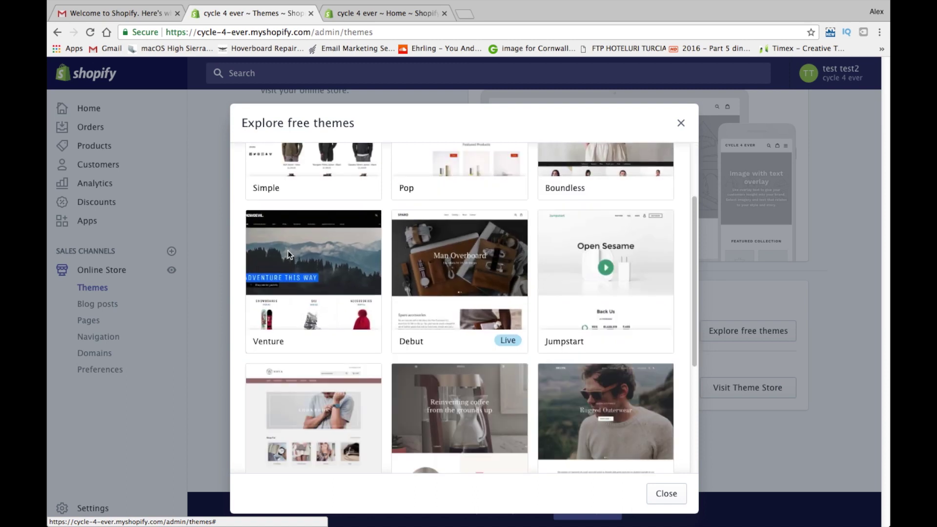
pyautogui.click(288, 253)
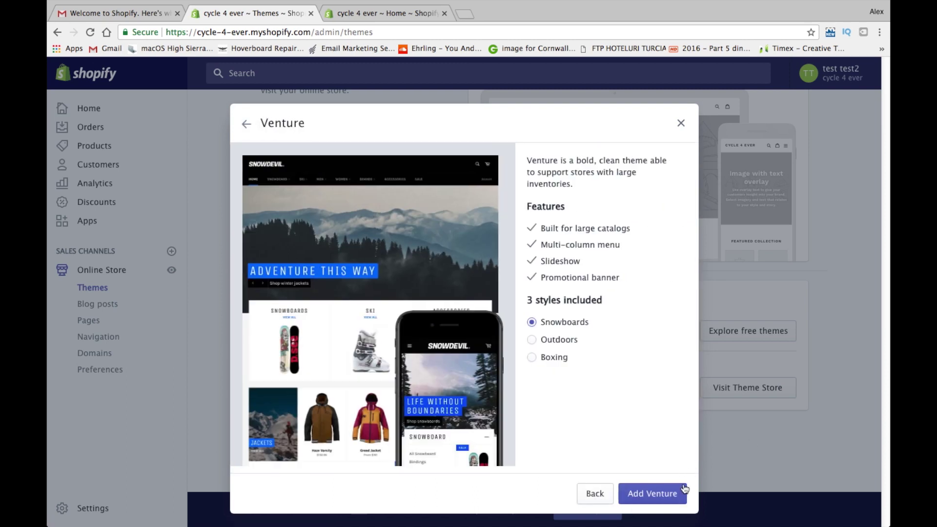
pyautogui.click(683, 489)
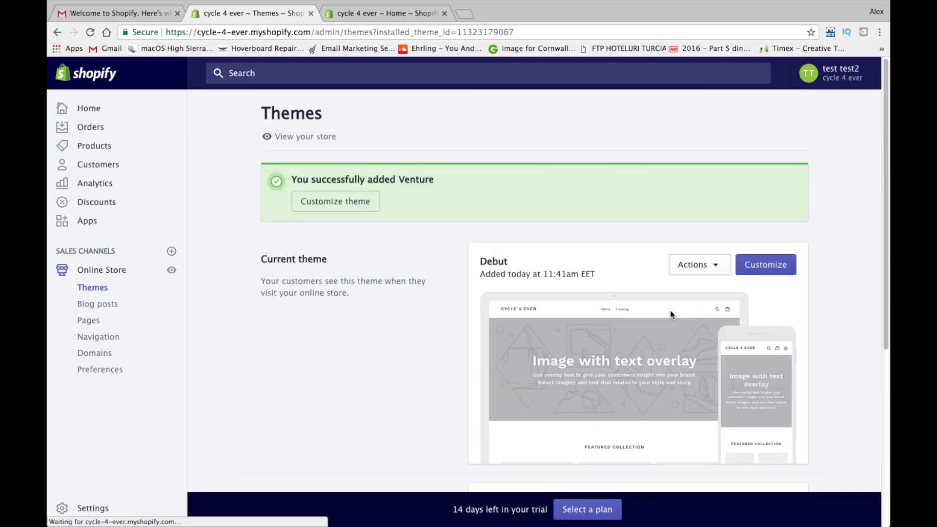
# Publish Venture as the live theme in place of Debut
pyautogui.scroll(-10, 669, 310)
pyautogui.click(710, 258)
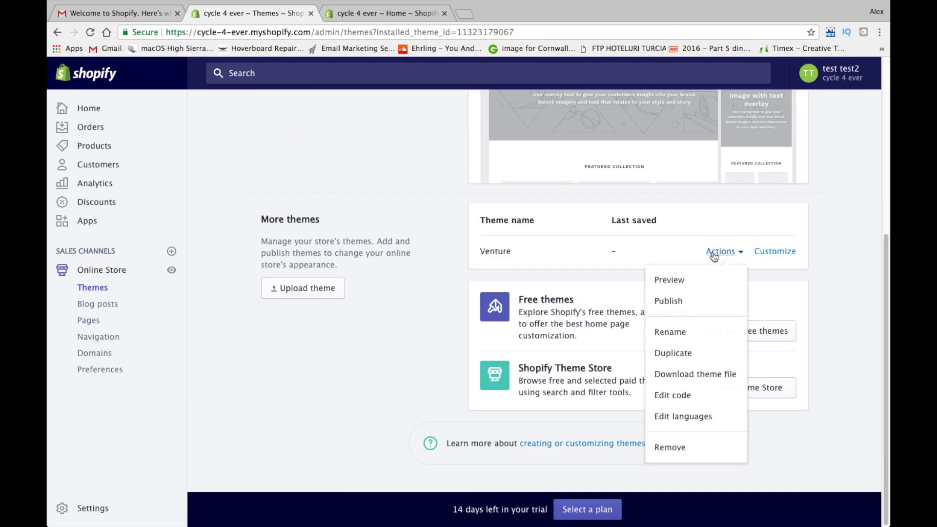
pyautogui.click(672, 302)
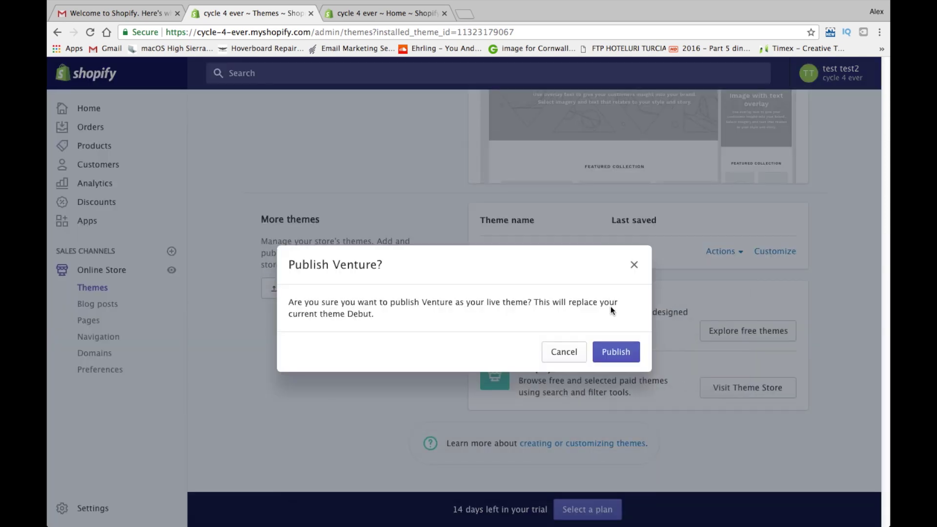
pyautogui.click(631, 353)
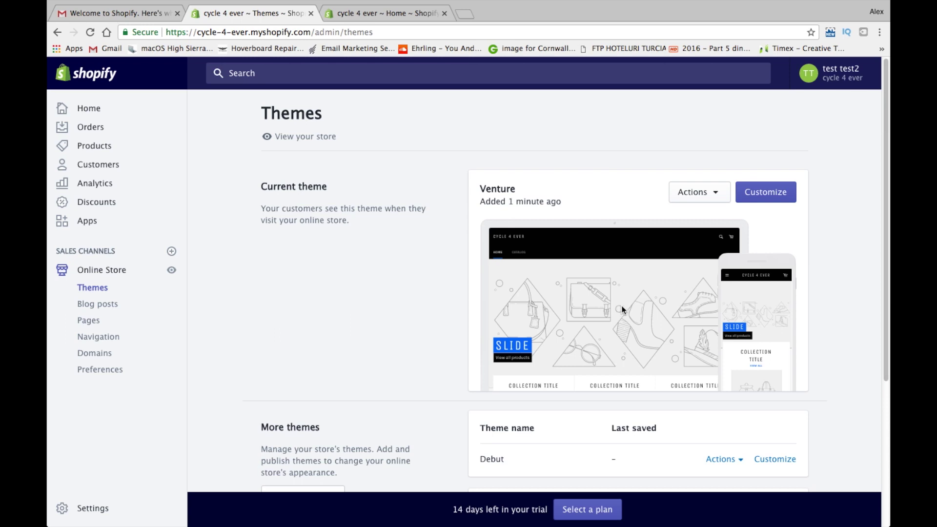
pyautogui.click(772, 191)
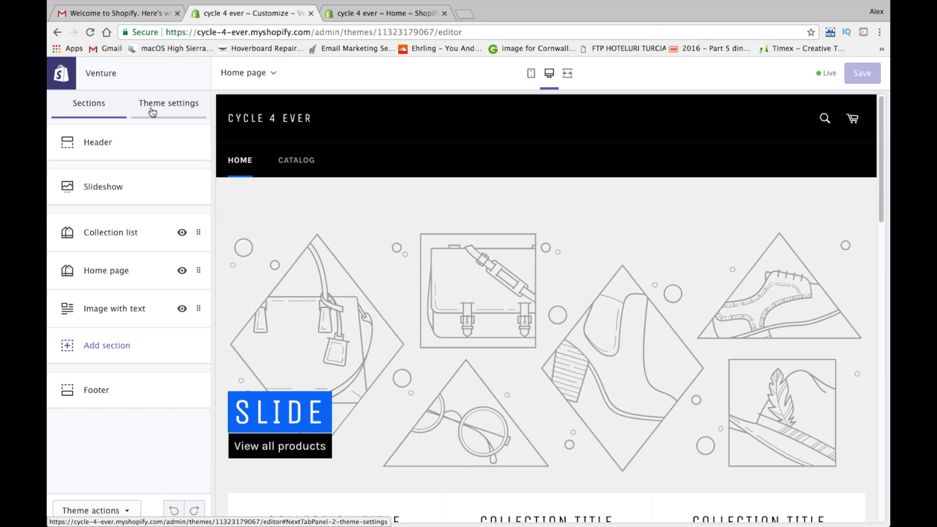
# Open the Colors section under the Venture theme's Theme settings tab
pyautogui.click(152, 112)
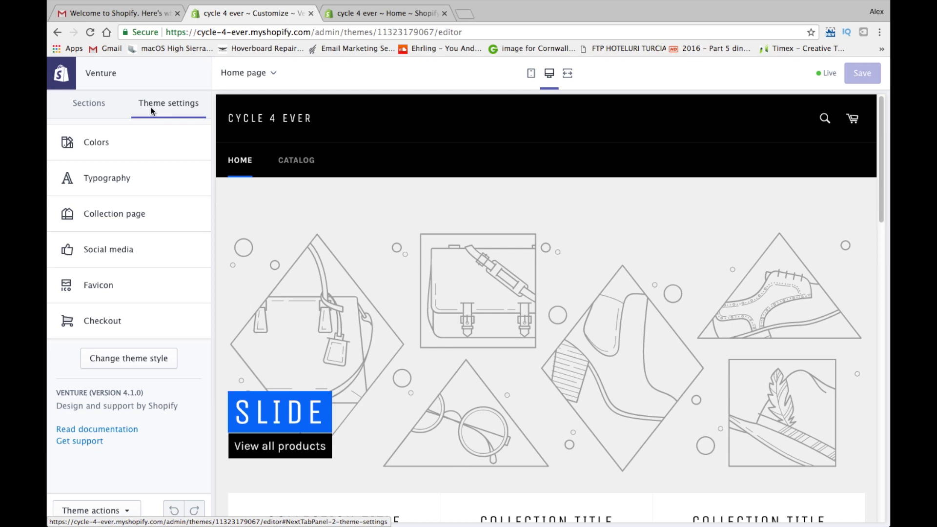
pyautogui.click(170, 143)
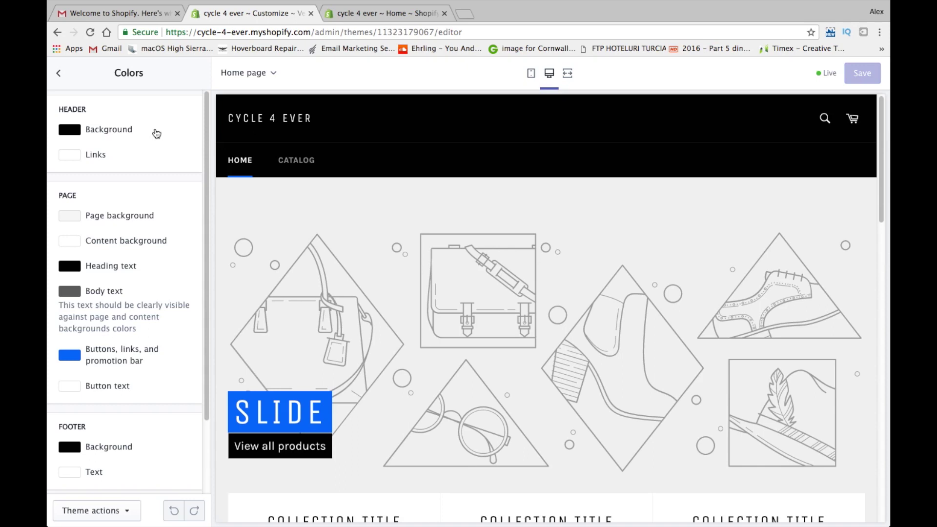
# Set the Venture header background colour to a dark green
pyautogui.click(72, 130)
pyautogui.click(169, 176)
pyautogui.click(142, 162)
pyautogui.click(146, 157)
pyautogui.click(152, 168)
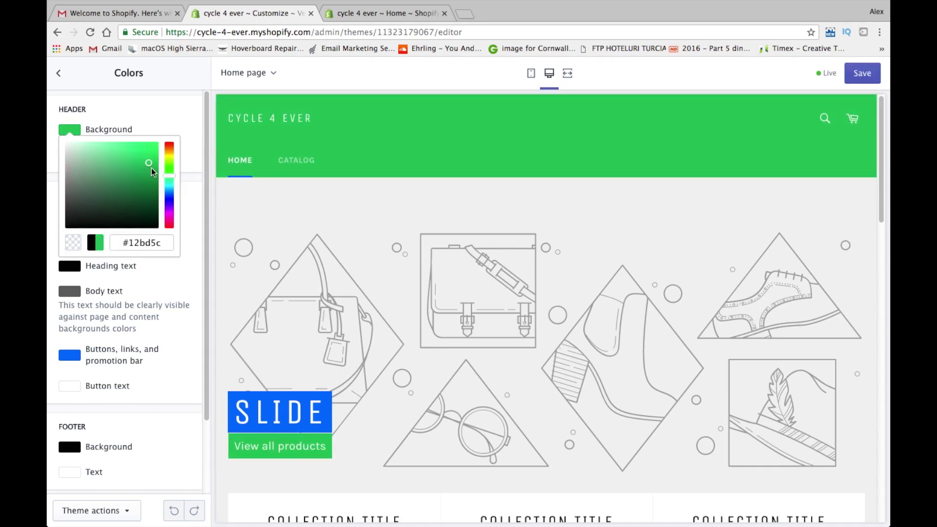
pyautogui.click(151, 171)
pyautogui.click(152, 175)
pyautogui.click(152, 177)
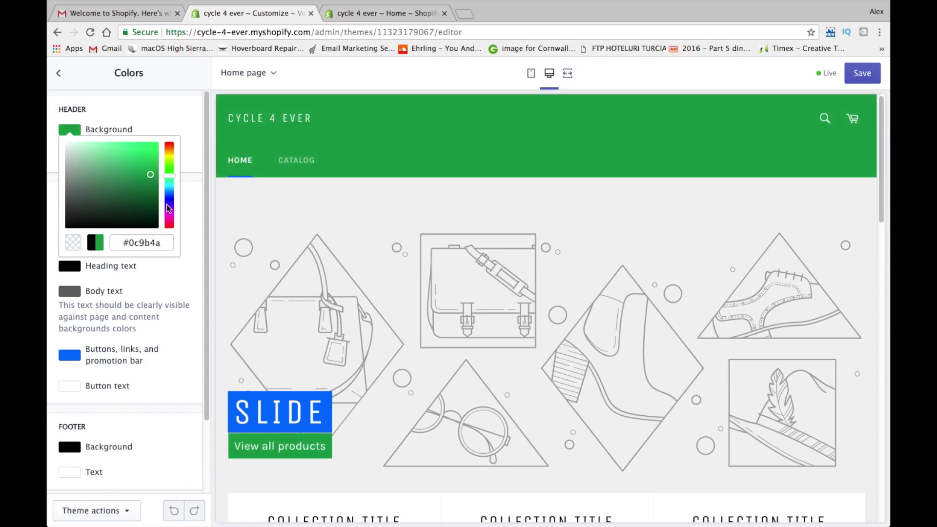
pyautogui.click(187, 224)
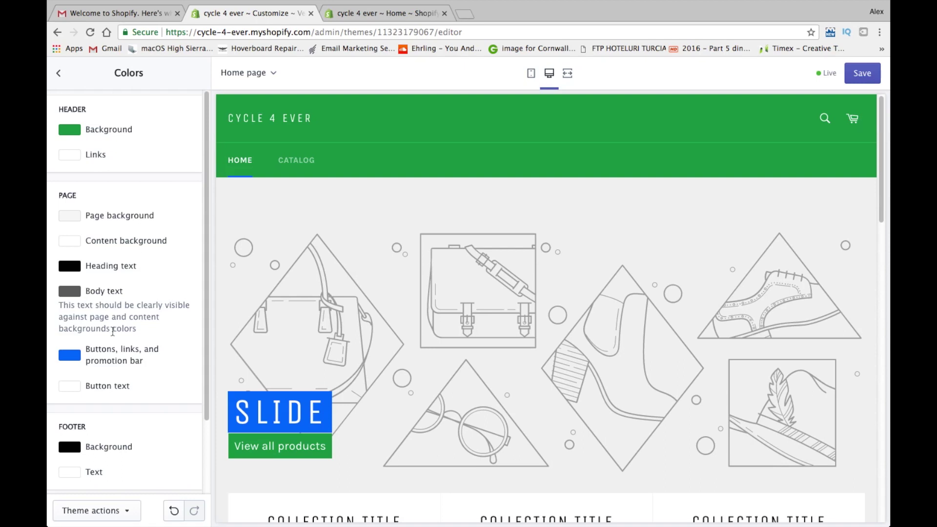
# Set the buttons, links and promotion bar colour to orange
pyautogui.click(70, 356)
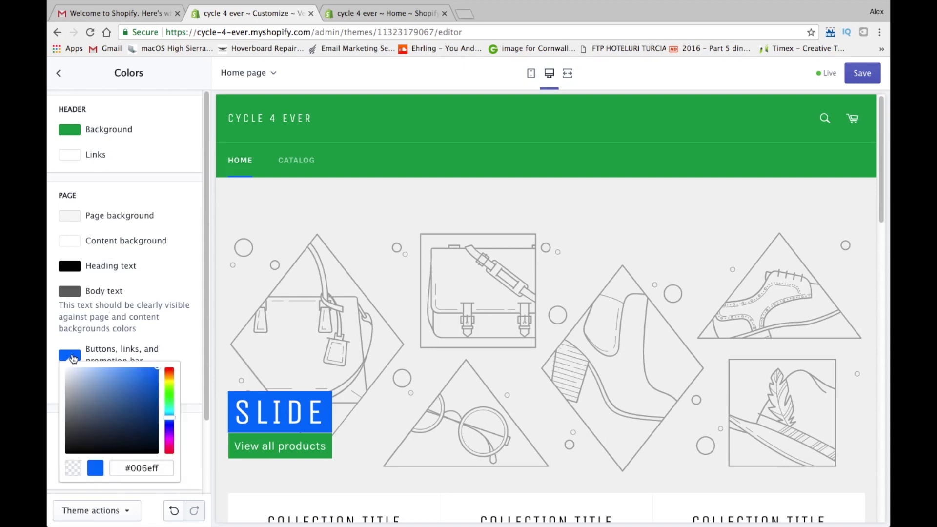
pyautogui.click(169, 403)
pyautogui.click(170, 379)
pyautogui.click(148, 375)
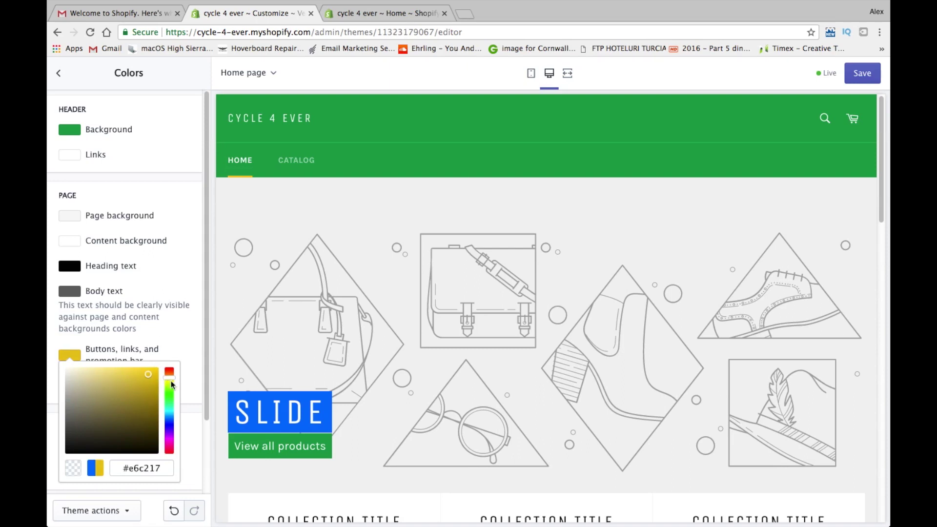
pyautogui.moveTo(170, 383); pyautogui.dragTo(170, 381)
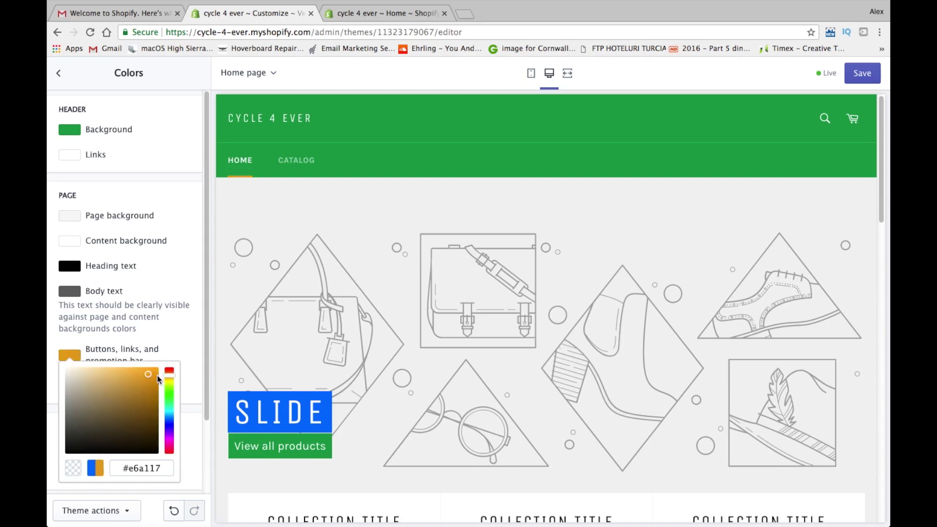
pyautogui.click(154, 374)
pyautogui.click(177, 332)
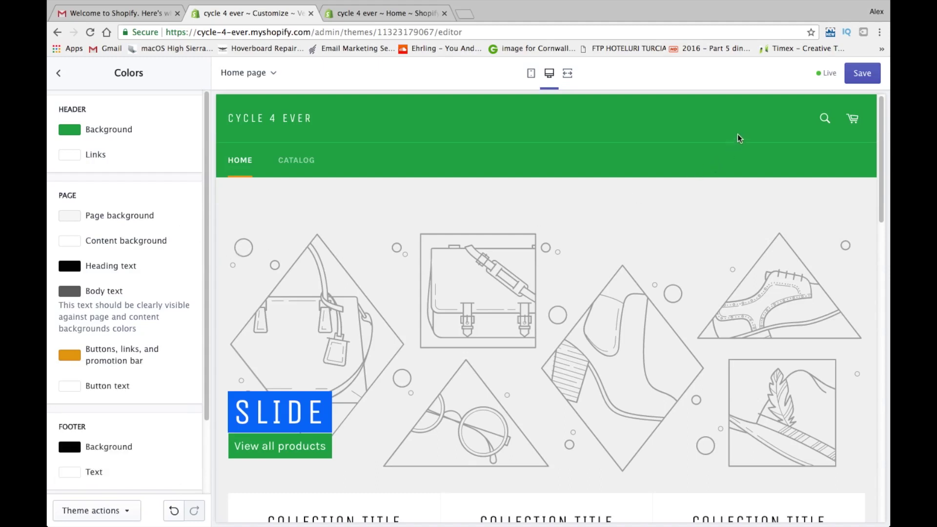
# Save the new theme colours and copy the orange button colour's hex value
pyautogui.click(872, 72)
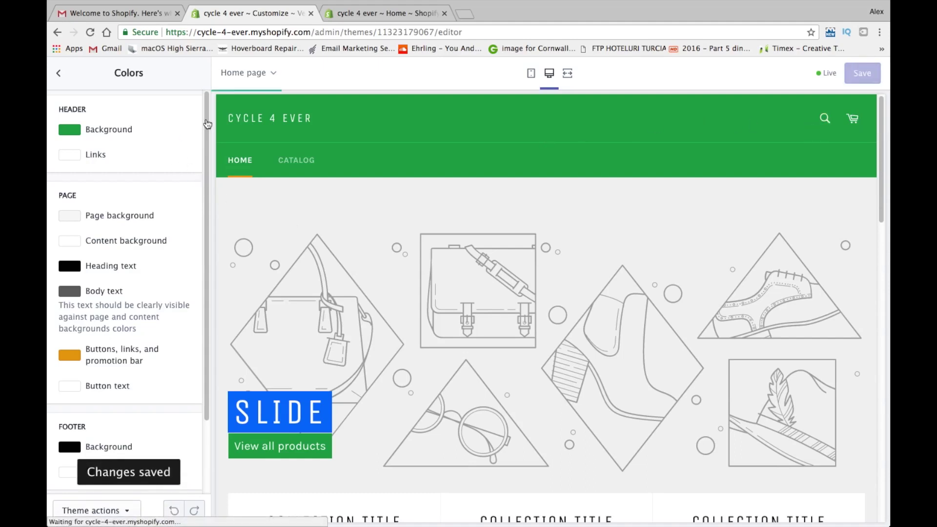
pyautogui.moveTo(204, 128); pyautogui.dragTo(190, 202)
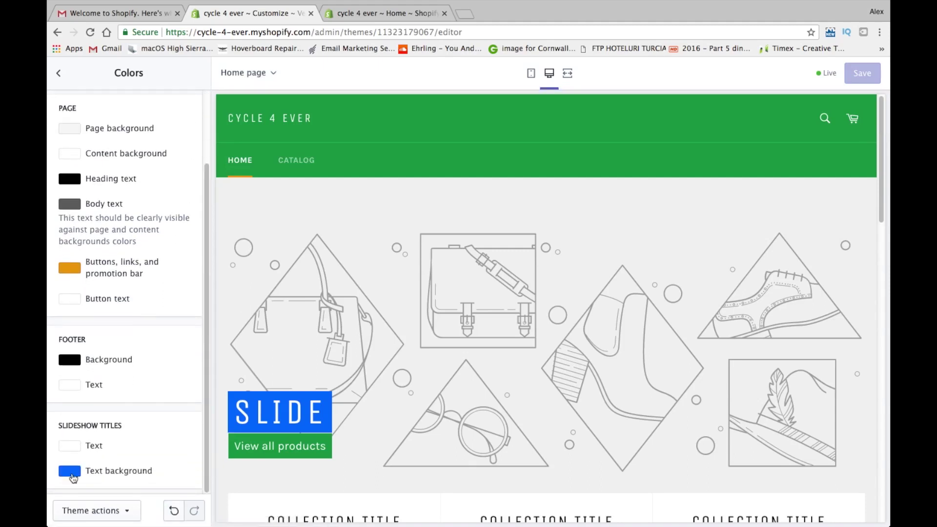
pyautogui.click(72, 473)
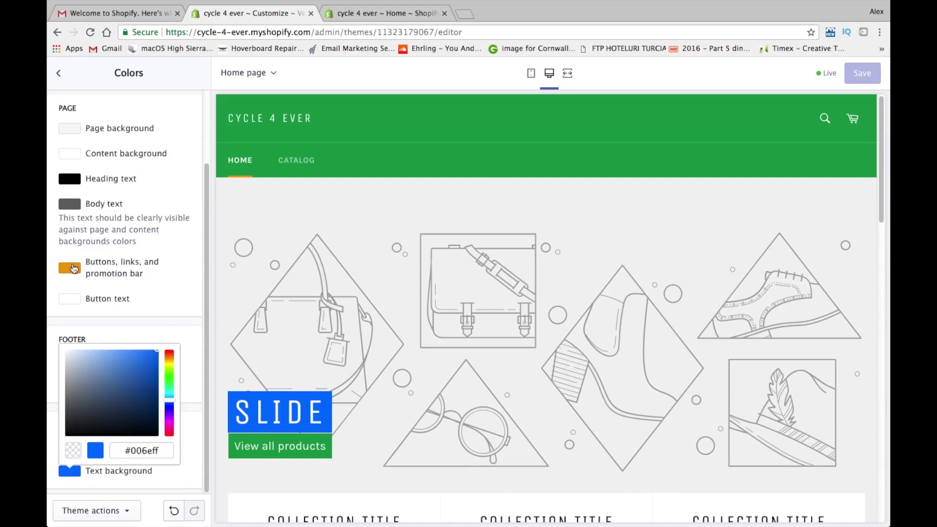
pyautogui.click(73, 268)
pyautogui.moveTo(162, 383); pyautogui.dragTo(120, 378)
pyautogui.rightClick(134, 379)
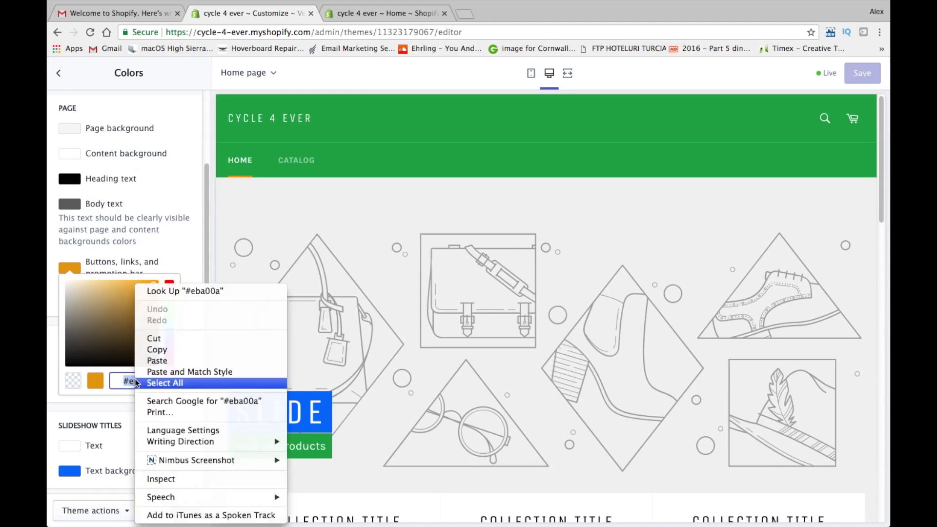
pyautogui.click(145, 350)
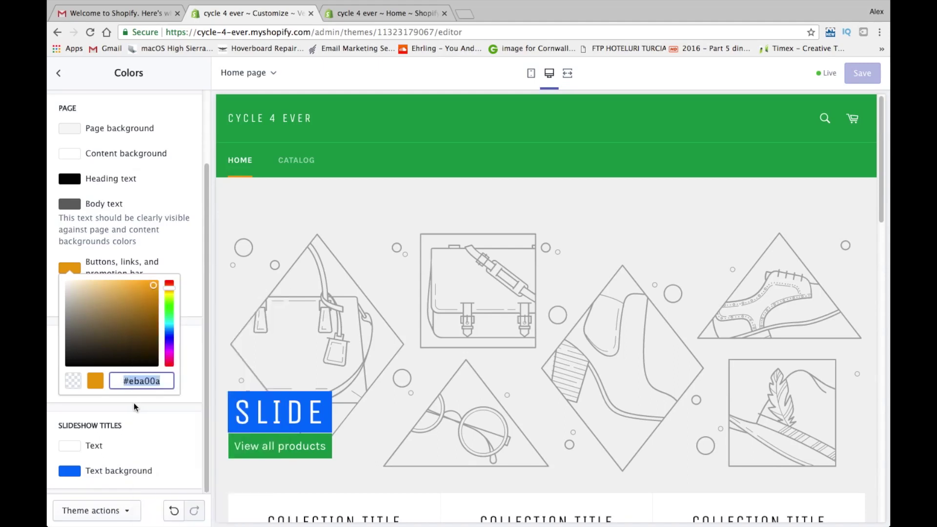